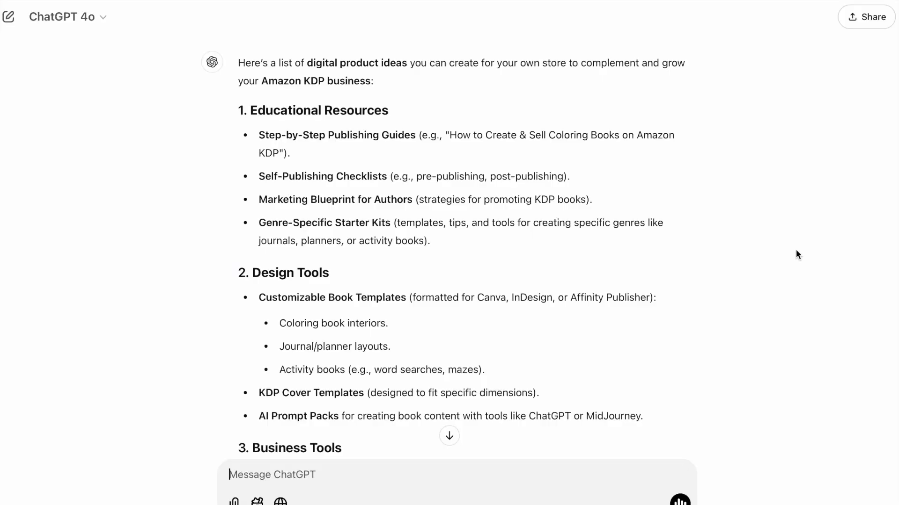
Step: Read through ChatGPT's list of digital product ideas, from design tools and prompt packs to courses, printables and bundle deals
{"action": "scroll", "coordinate": [798, 254], "scroll_direction": "down", "scroll_amount": 2}
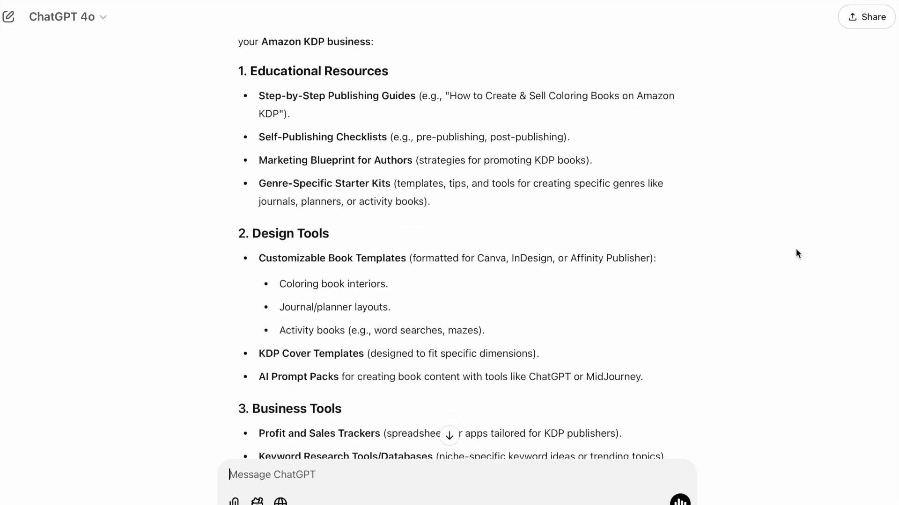
{"action": "scroll", "coordinate": [796, 249], "scroll_direction": "down", "scroll_amount": 4}
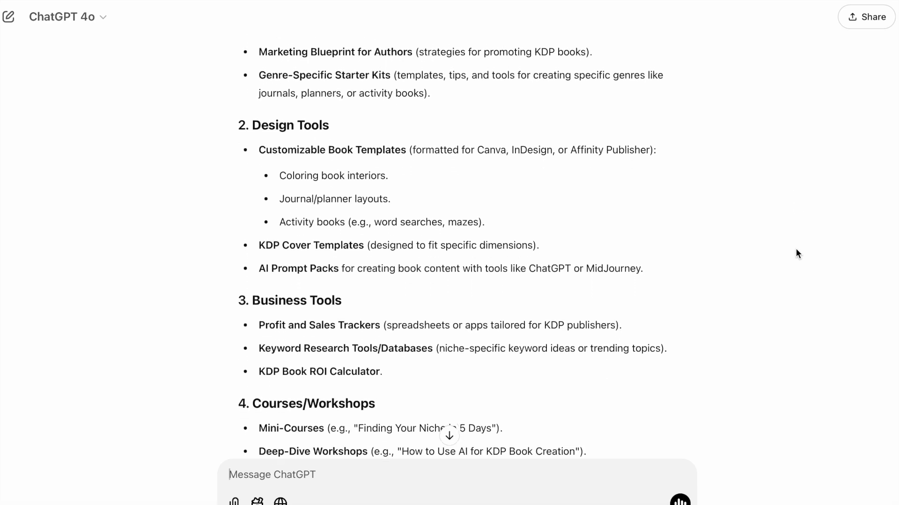
{"action": "left_click_drag", "start_coordinate": [312, 205], "coordinate": [342, 205]}
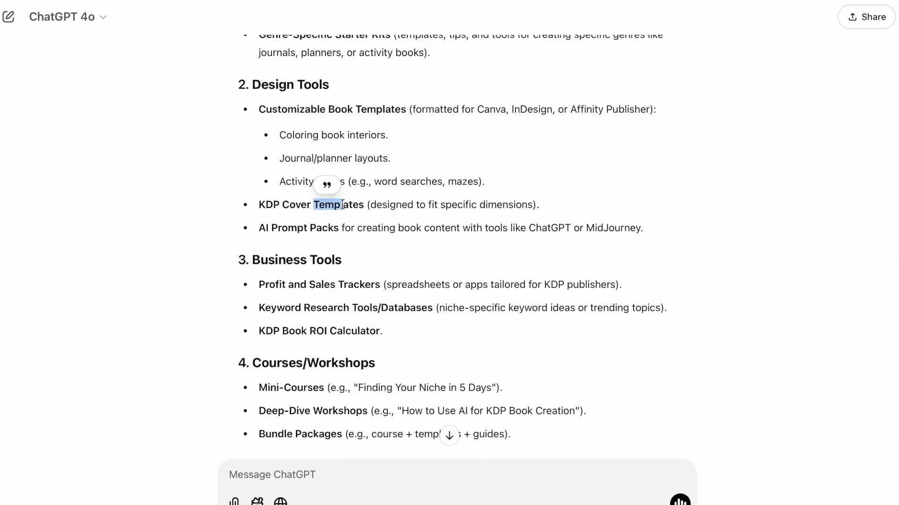
{"action": "left_click_drag", "start_coordinate": [278, 228], "coordinate": [330, 228]}
{"action": "scroll", "coordinate": [329, 228], "scroll_direction": "down", "scroll_amount": 4}
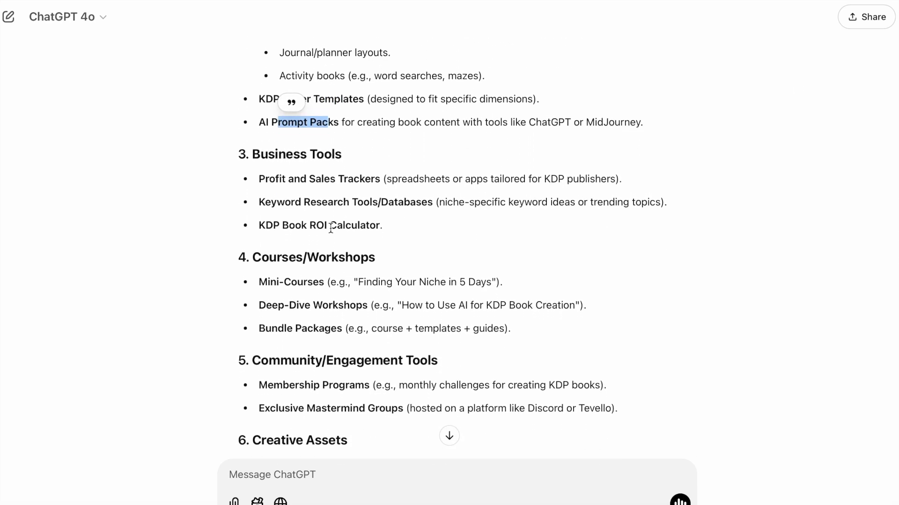
{"action": "scroll", "coordinate": [335, 247], "scroll_direction": "down", "scroll_amount": 2}
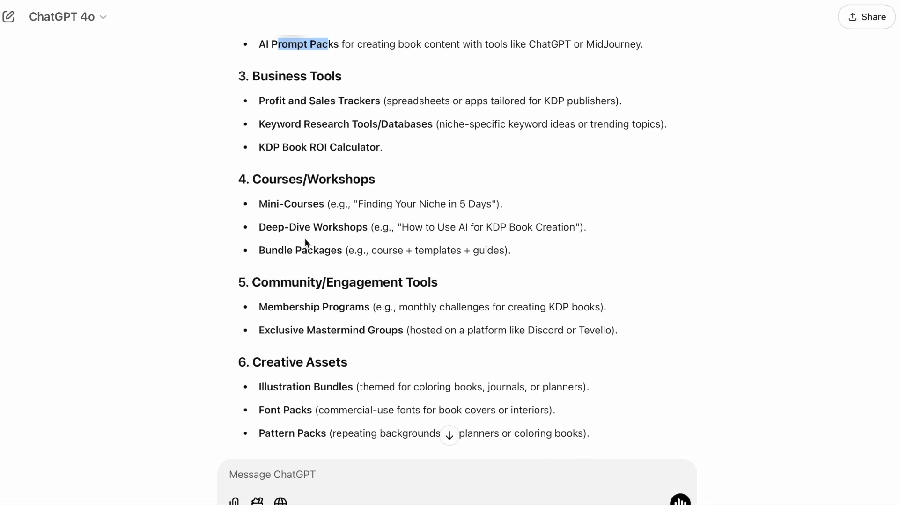
{"action": "left_click", "coordinate": [319, 233]}
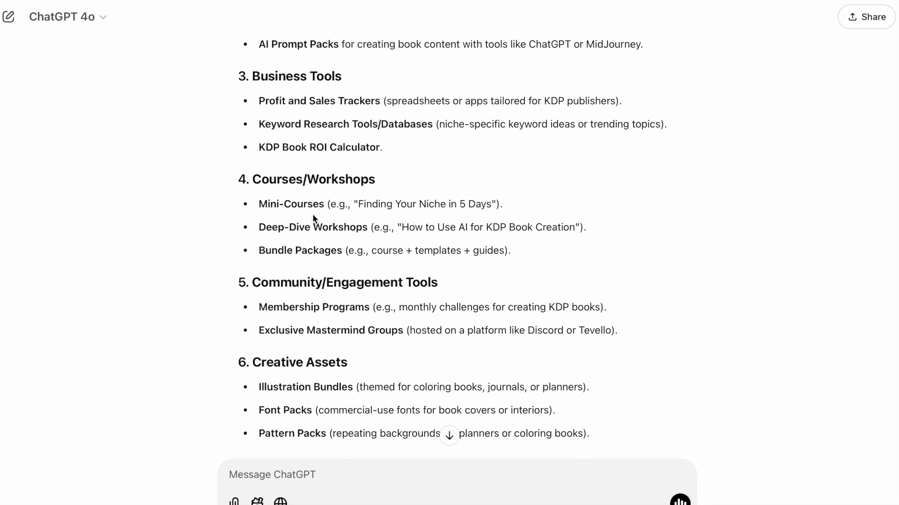
{"action": "scroll", "coordinate": [545, 217], "scroll_direction": "down", "scroll_amount": 10}
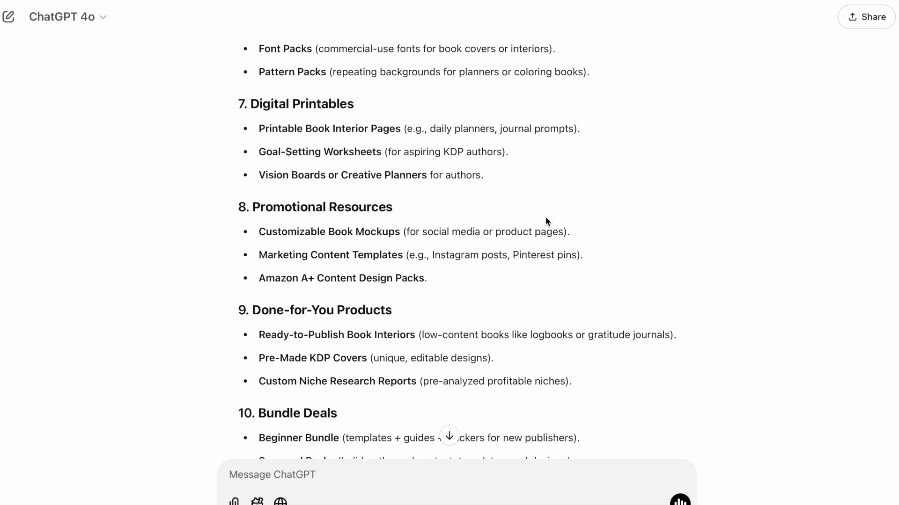
{"action": "scroll", "coordinate": [546, 221], "scroll_direction": "down", "scroll_amount": 1}
{"action": "scroll", "coordinate": [546, 217], "scroll_direction": "down", "scroll_amount": 3}
{"action": "scroll", "coordinate": [546, 217], "scroll_direction": "down", "scroll_amount": 1}
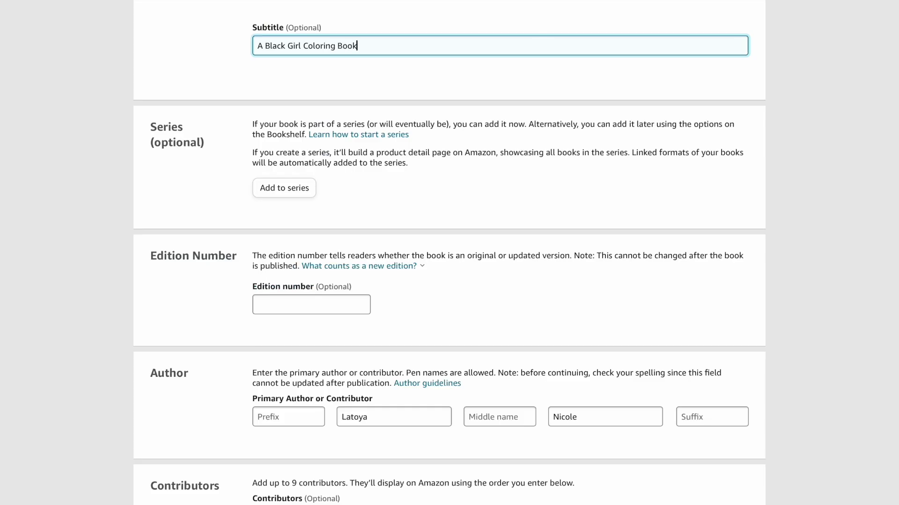
{"action": "scroll", "coordinate": [459, 156], "scroll_direction": "down", "scroll_amount": 1}
{"action": "scroll", "coordinate": [458, 155], "scroll_direction": "down", "scroll_amount": 5}
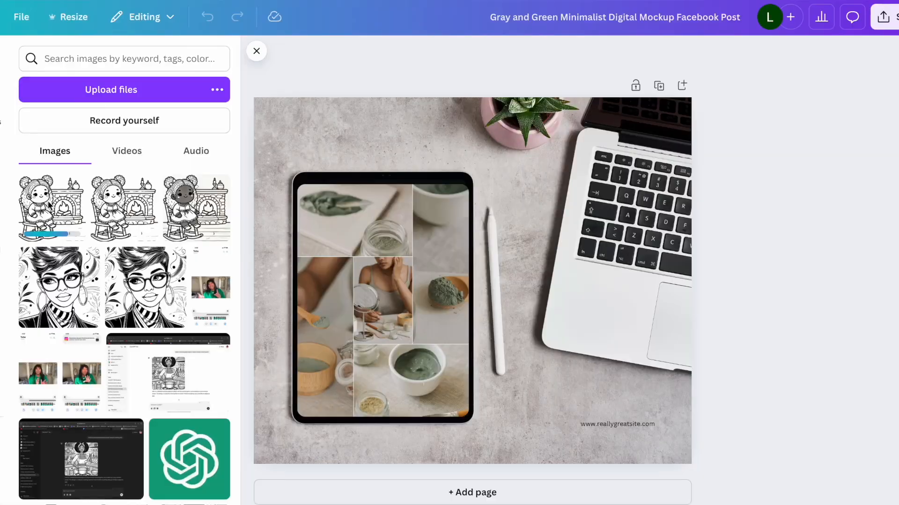
{"action": "left_click_drag", "start_coordinate": [51, 206], "coordinate": [417, 254]}
{"action": "double_click", "coordinate": [381, 300]}
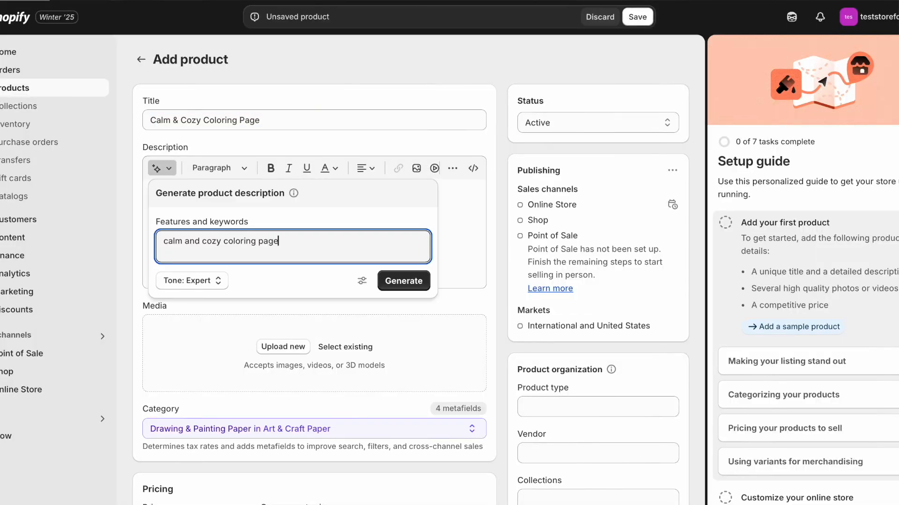
Step: In Shopify, generate the Calm & Cozy Coloring Page product description with the Persuasive tone
{"action": "left_click", "coordinate": [209, 281]}
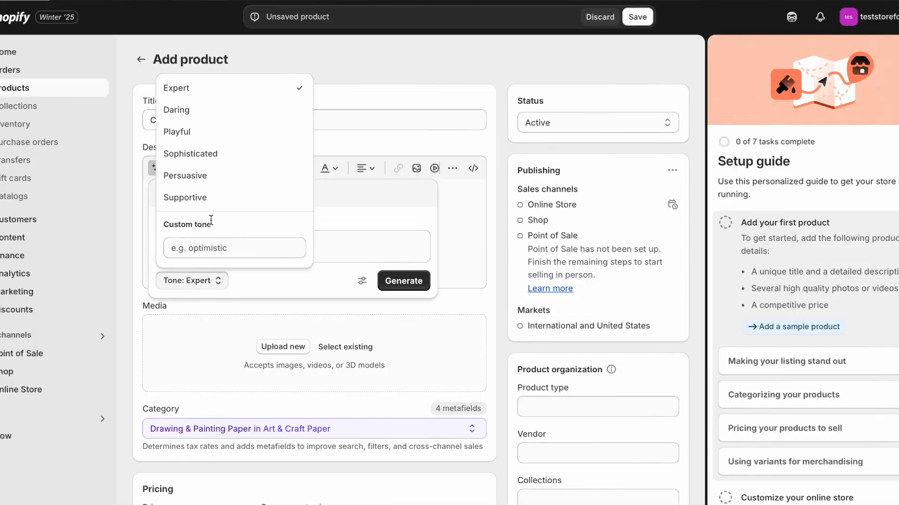
{"action": "left_click", "coordinate": [216, 178]}
{"action": "left_click", "coordinate": [401, 283]}
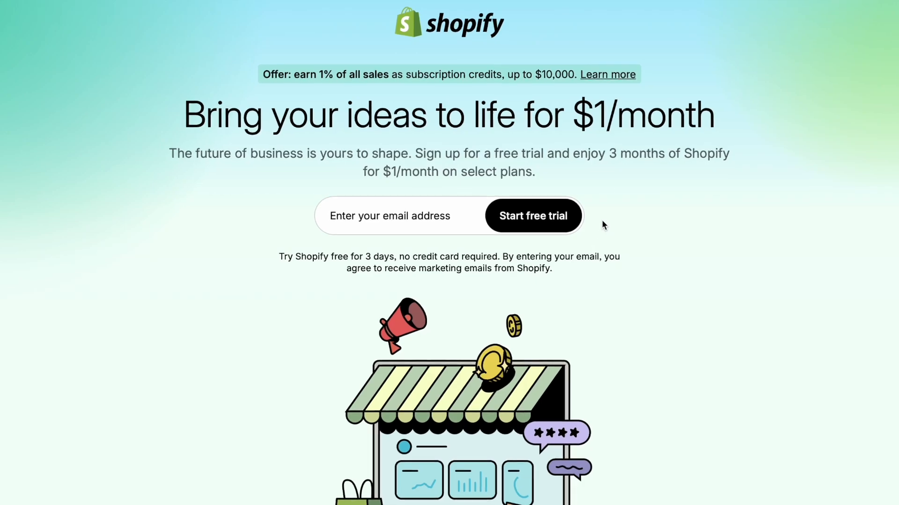
Step: Start a Shopify free trial by submitting the support email address, and highlight the trial's pricing terms
{"action": "scroll", "coordinate": [604, 219], "scroll_direction": "down", "scroll_amount": 1}
{"action": "scroll", "coordinate": [609, 218], "scroll_direction": "up", "scroll_amount": 2}
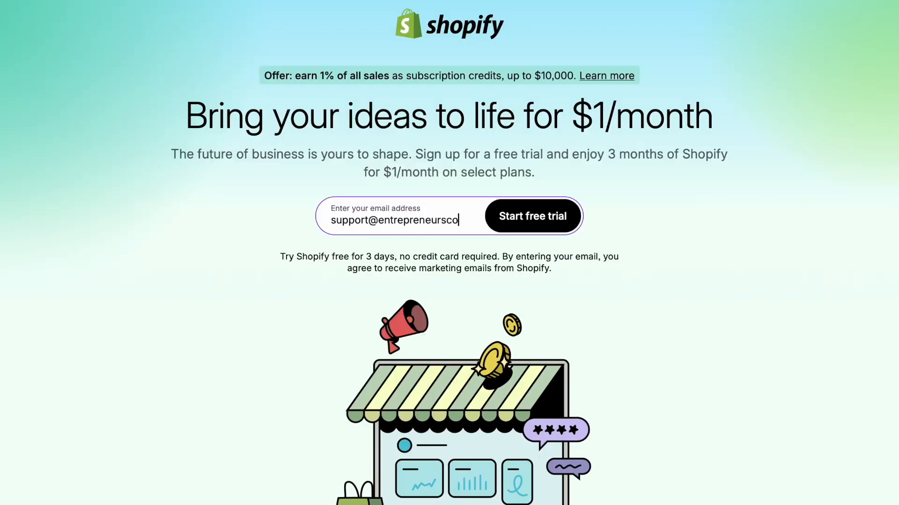
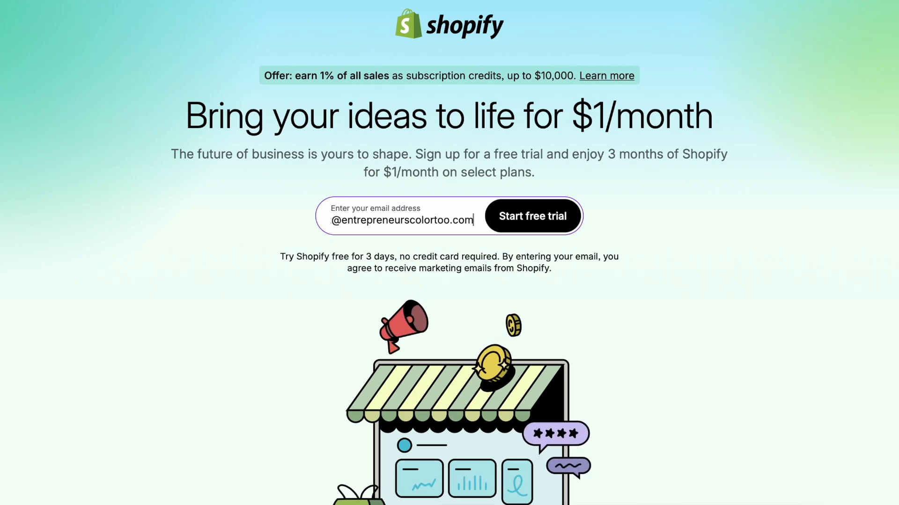
{"action": "key", "text": "Return"}
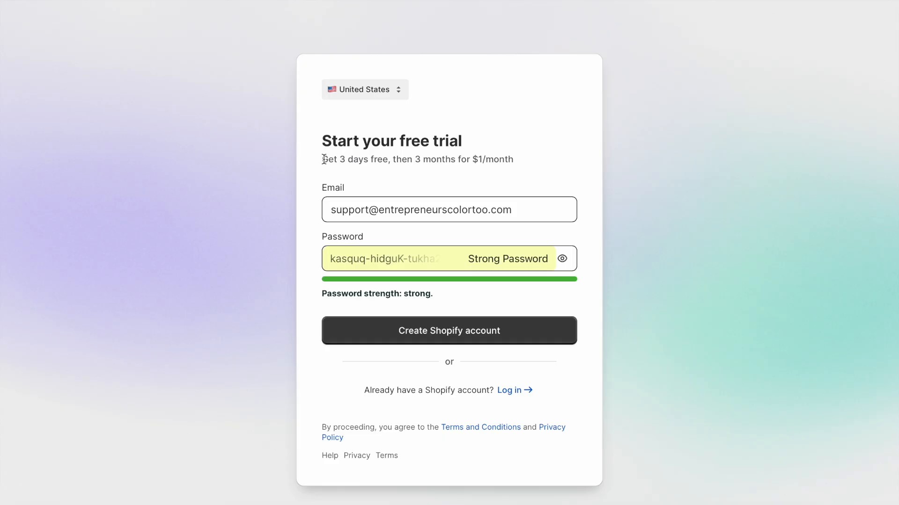
{"action": "left_click_drag", "start_coordinate": [323, 159], "coordinate": [496, 159]}
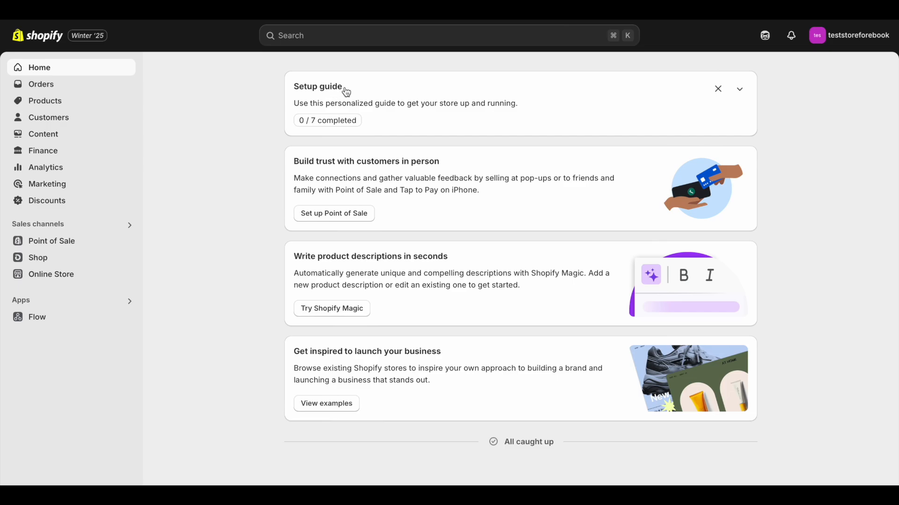
Step: Expand the store's setup guide and start adding the first product
{"action": "left_click", "coordinate": [740, 95]}
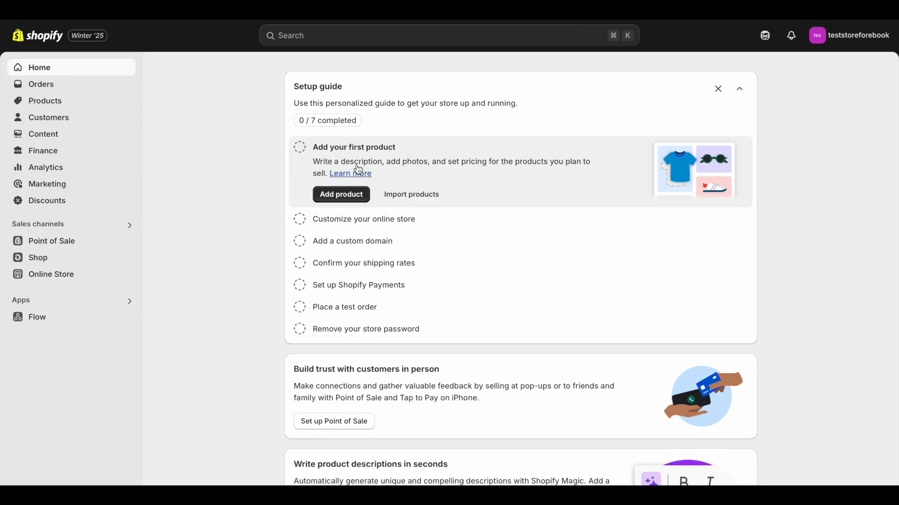
{"action": "left_click", "coordinate": [344, 201]}
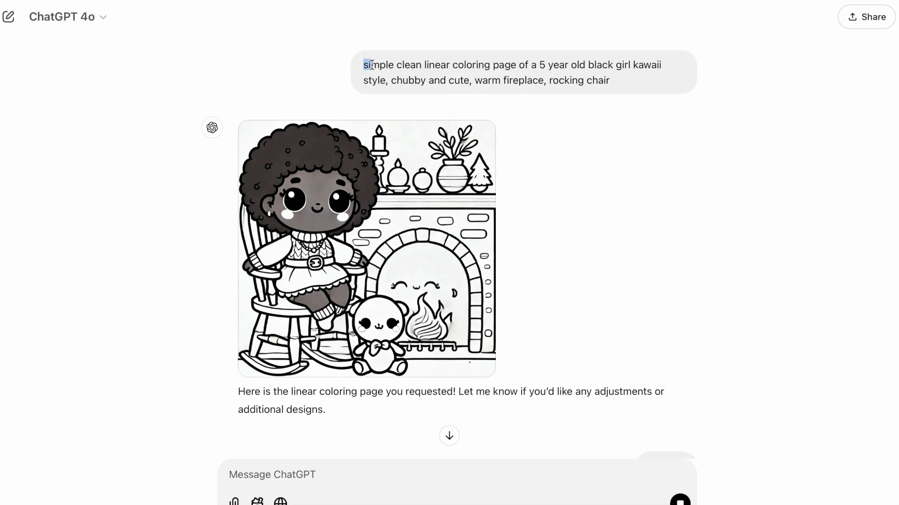
Step: In ChatGPT, review the prompt for the kawaii girl with fireplace and rocking chair, and inspect its generated coloring pages
{"action": "left_click_drag", "start_coordinate": [371, 65], "coordinate": [575, 81]}
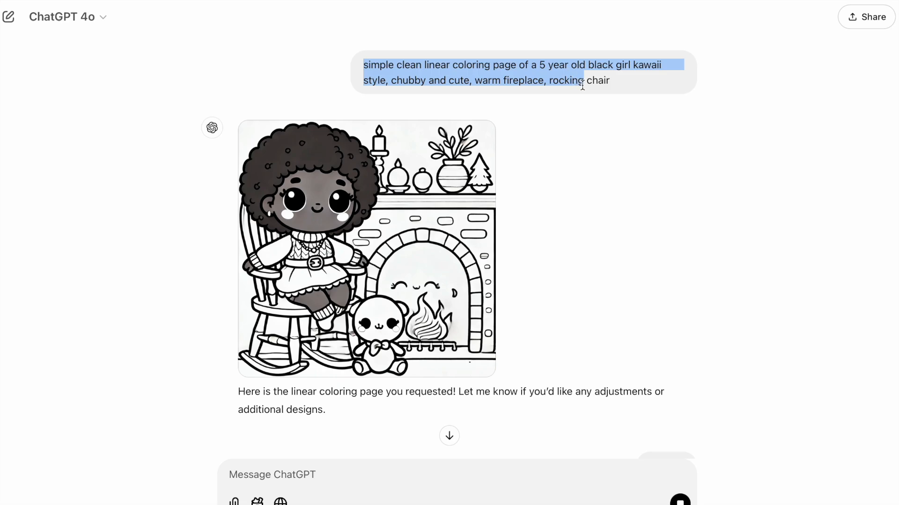
{"action": "left_click", "coordinate": [624, 75]}
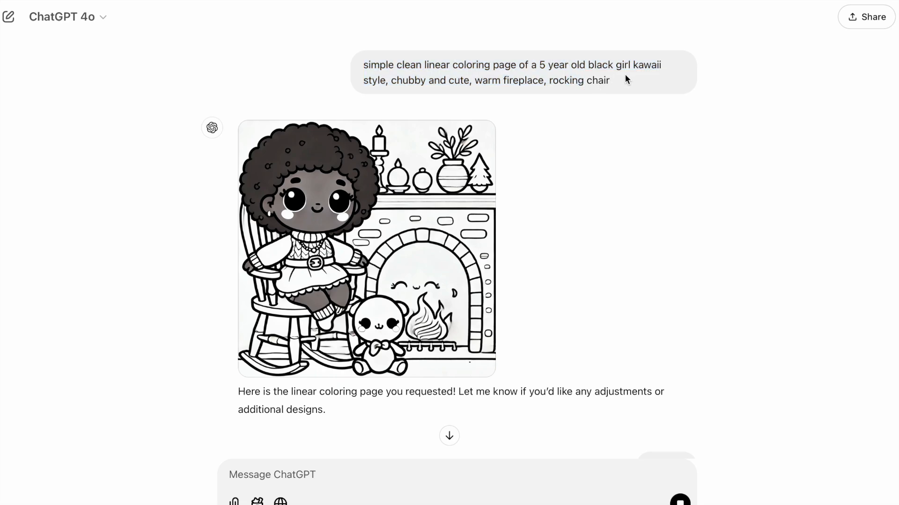
{"action": "scroll", "coordinate": [625, 75], "scroll_direction": "down", "scroll_amount": 10}
{"action": "scroll", "coordinate": [625, 76], "scroll_direction": "up", "scroll_amount": 2}
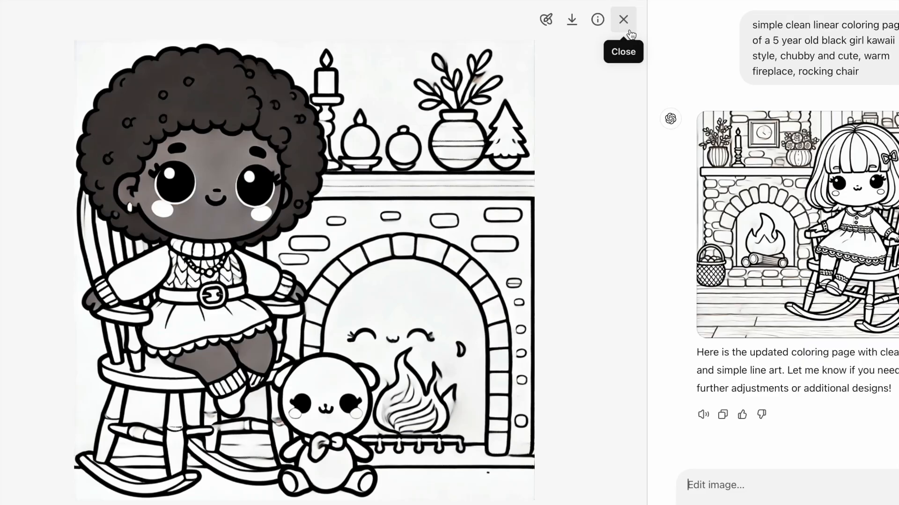
{"action": "left_click", "coordinate": [624, 21]}
{"action": "left_click", "coordinate": [417, 276]}
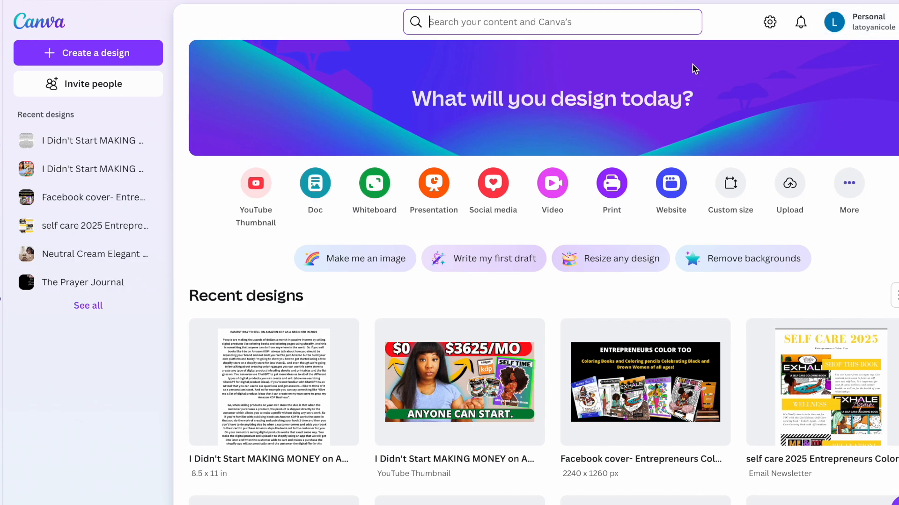
Step: In Canva, create a new custom-size design 8.5 in wide and 11 in high
{"action": "left_click", "coordinate": [104, 55]}
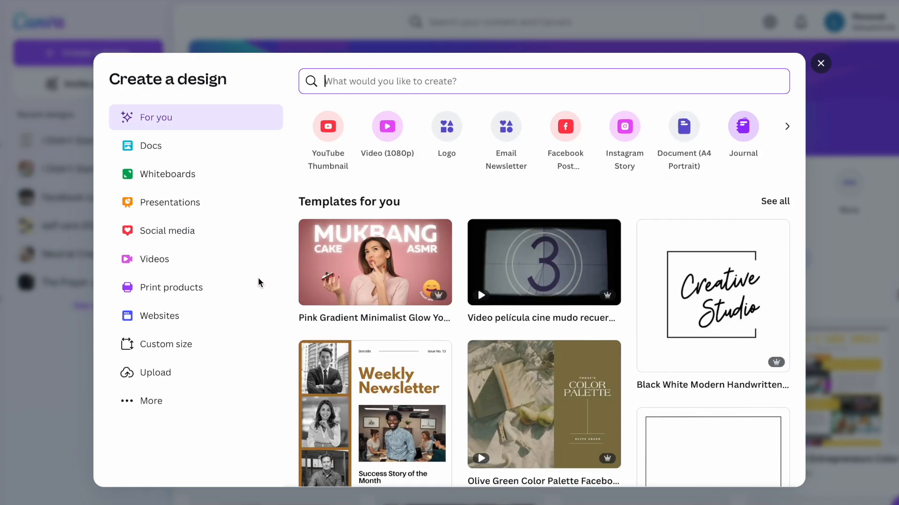
{"action": "left_click", "coordinate": [161, 345]}
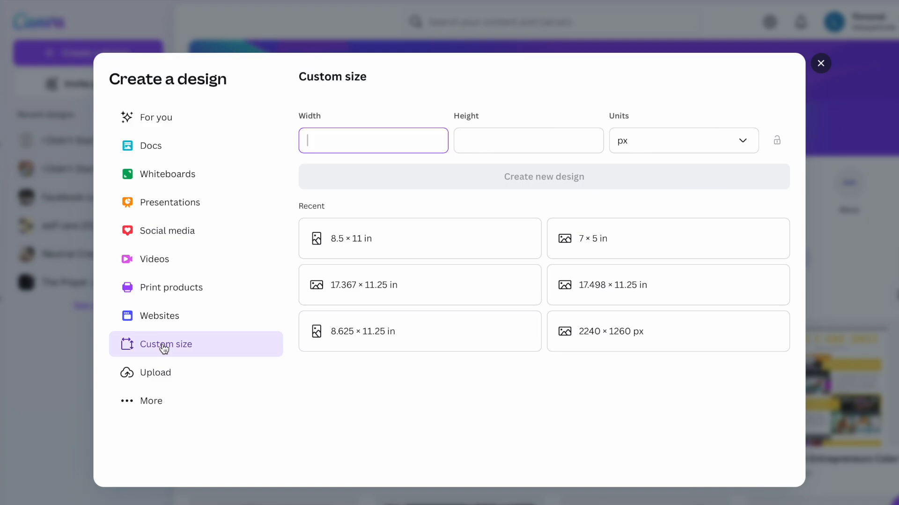
{"action": "left_click", "coordinate": [646, 146]}
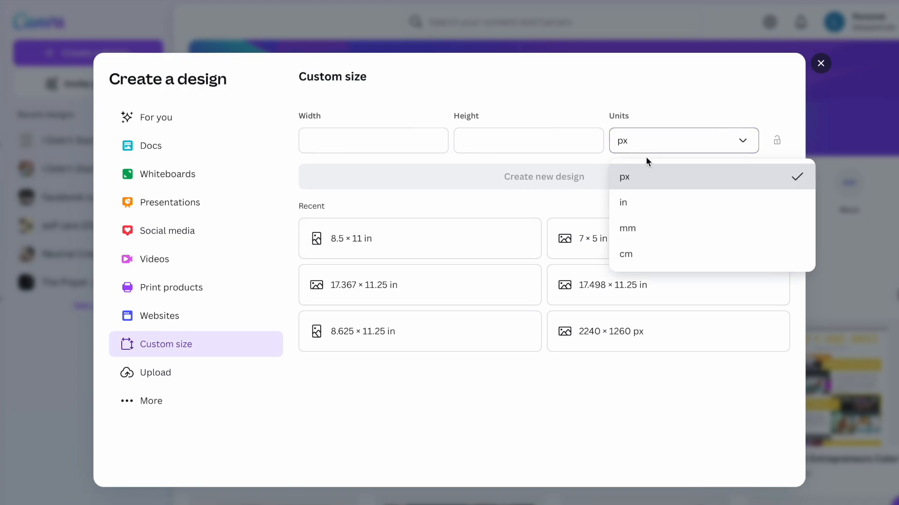
{"action": "left_click", "coordinate": [636, 206]}
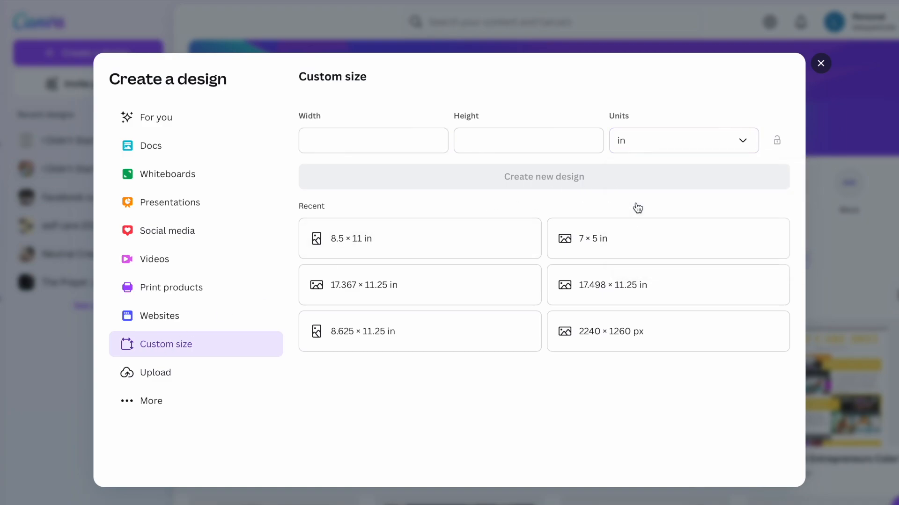
{"action": "left_click", "coordinate": [360, 139]}
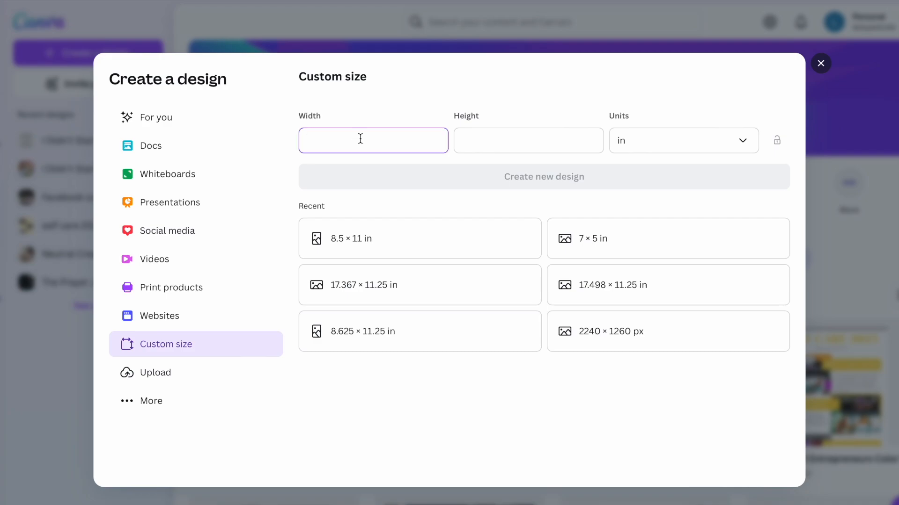
{"action": "type", "text": "8.5"}
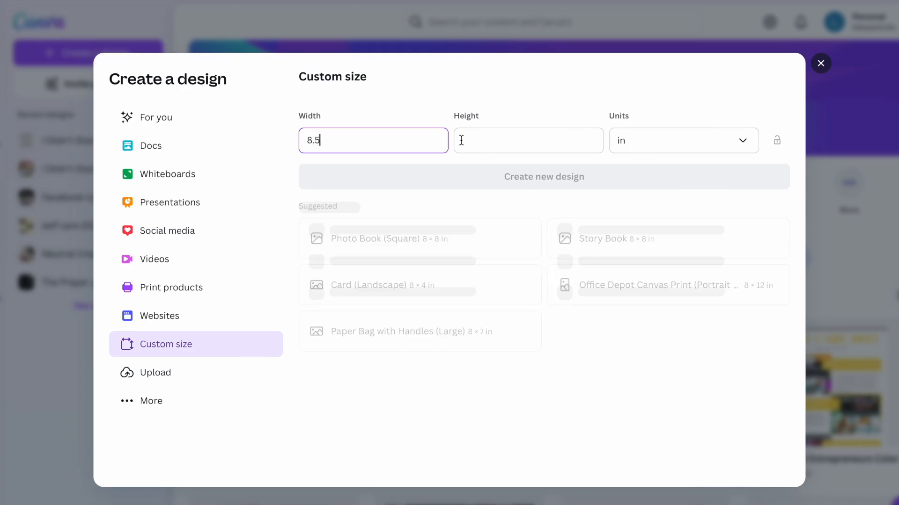
{"action": "left_click", "coordinate": [481, 143]}
{"action": "type", "text": "11"}
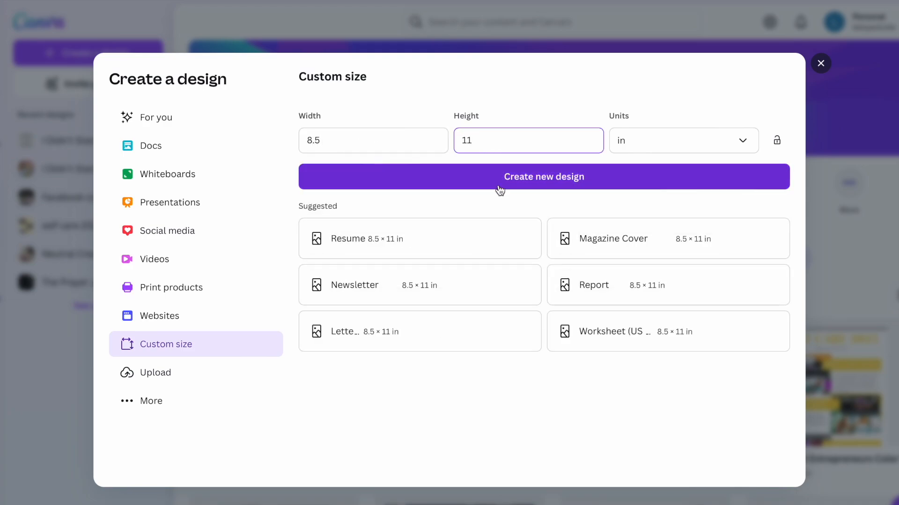
{"action": "left_click", "coordinate": [504, 183]}
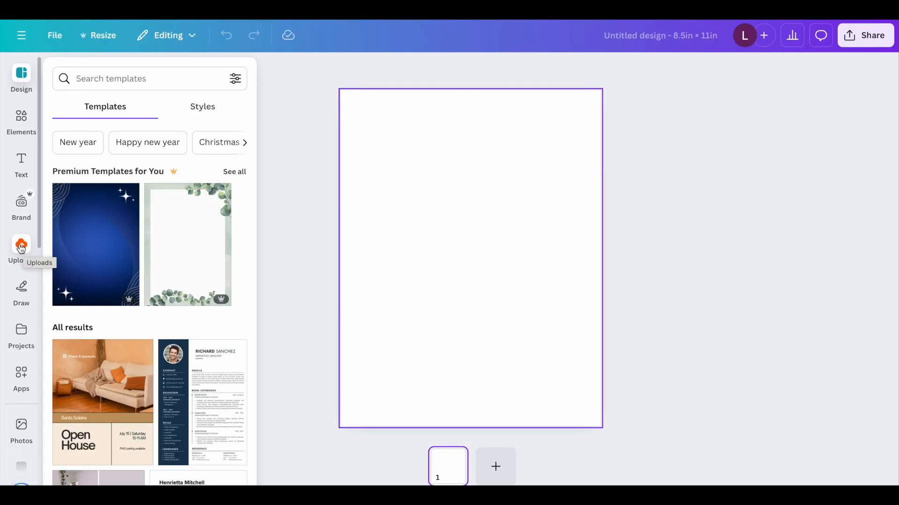
Step: Place the uploaded rocking-chair girl image on the blank page and enlarge it to nearly the full page width
{"action": "left_click", "coordinate": [21, 248]}
{"action": "left_click", "coordinate": [84, 211]}
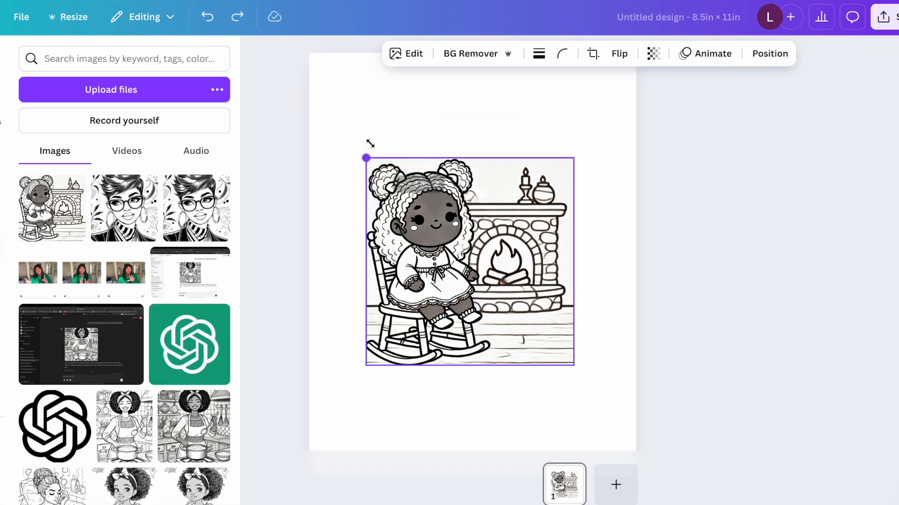
{"action": "left_click_drag", "start_coordinate": [370, 143], "coordinate": [354, 89]}
{"action": "left_click_drag", "start_coordinate": [576, 112], "coordinate": [620, 72]}
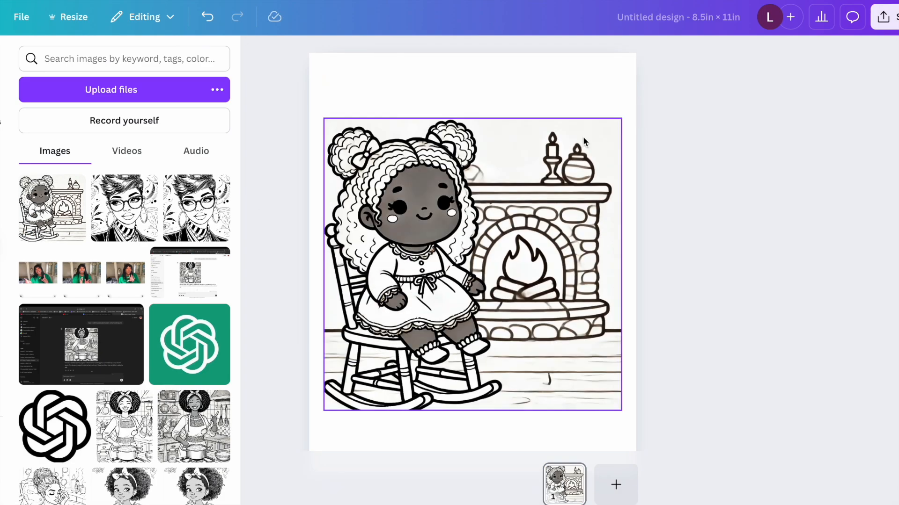
{"action": "left_click", "coordinate": [583, 138]}
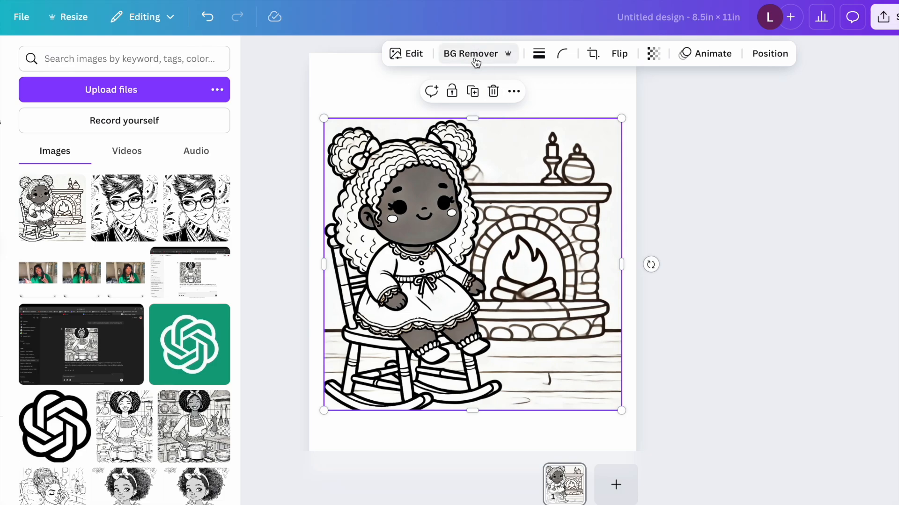
Step: Inspect the coloring image's grayish background against the page, and remove it with BG Remover
{"action": "left_click", "coordinate": [570, 92]}
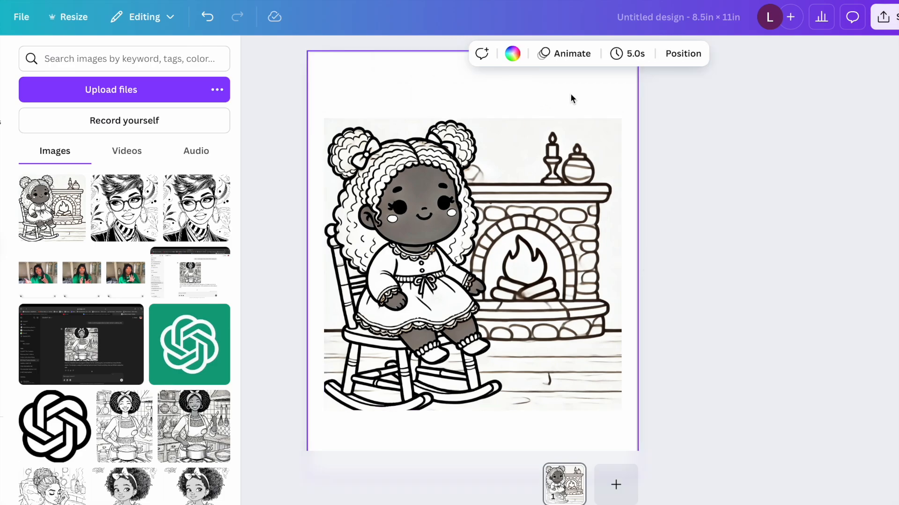
{"action": "scroll", "coordinate": [570, 94], "scroll_direction": "up", "scroll_amount": 5}
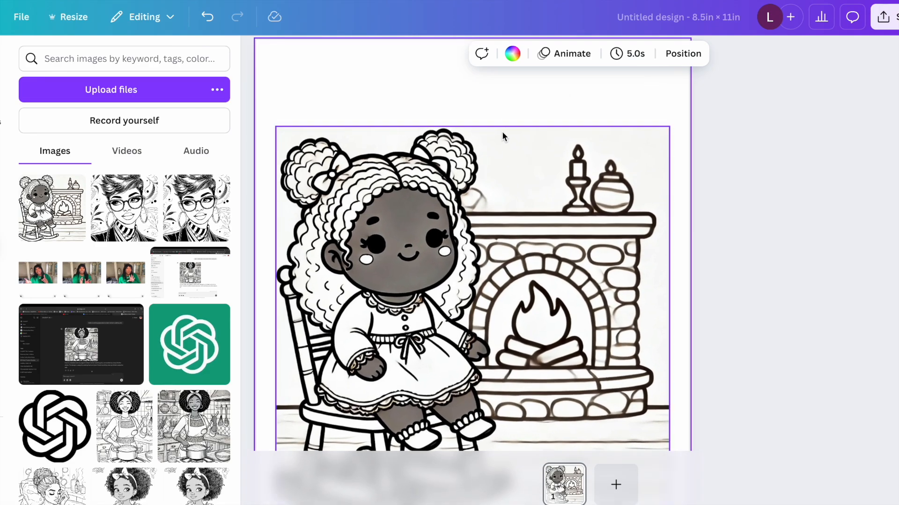
{"action": "left_click", "coordinate": [300, 134]}
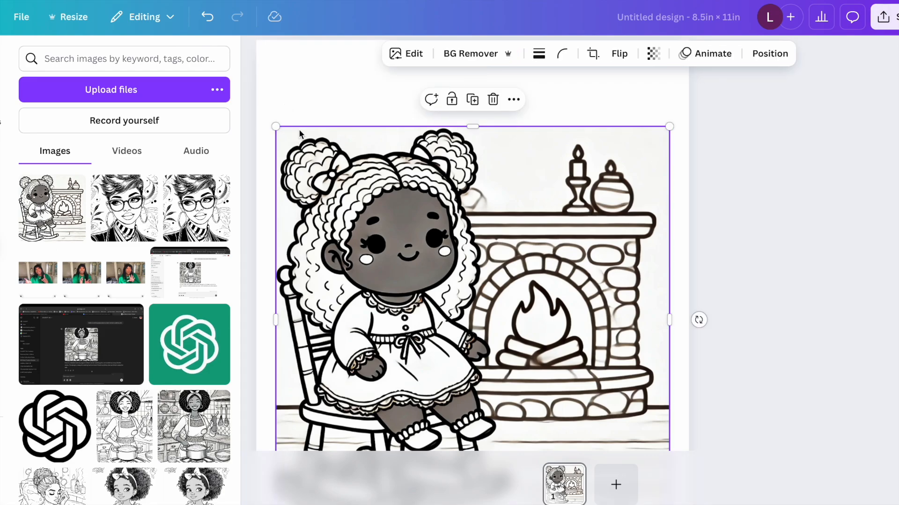
{"action": "left_click", "coordinate": [486, 55]}
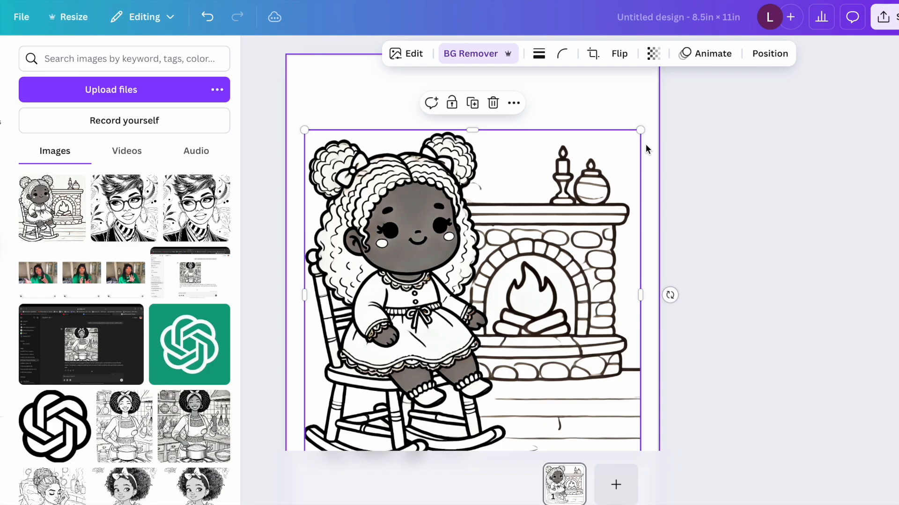
{"action": "left_click", "coordinate": [621, 109]}
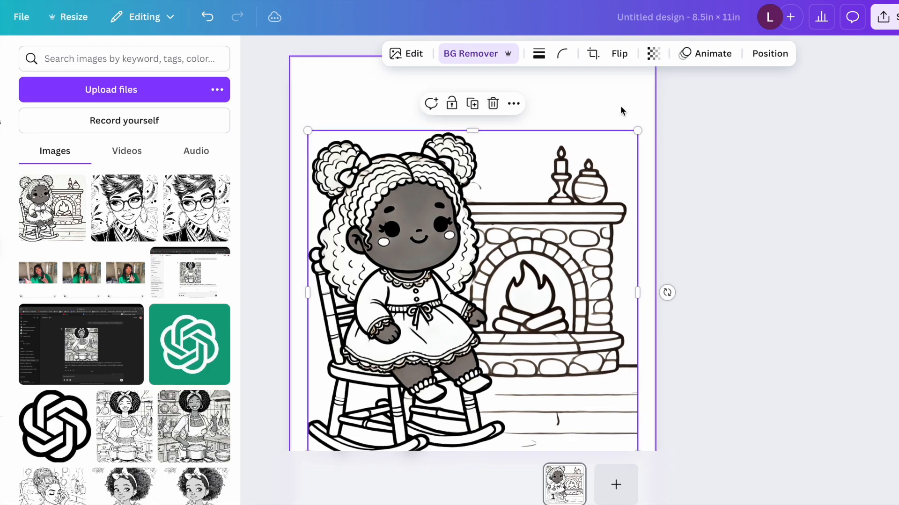
{"action": "left_click", "coordinate": [707, 170]}
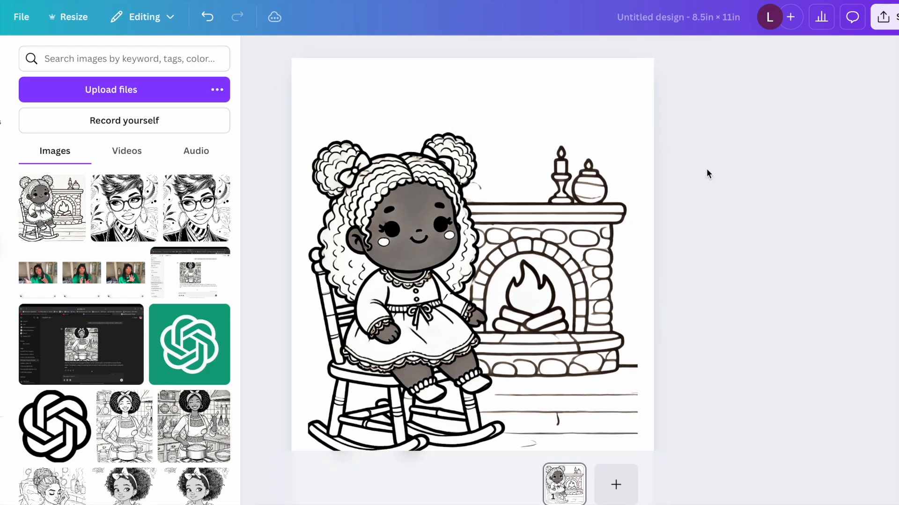
{"action": "right_click", "coordinate": [538, 258]}
{"action": "left_click", "coordinate": [539, 85]}
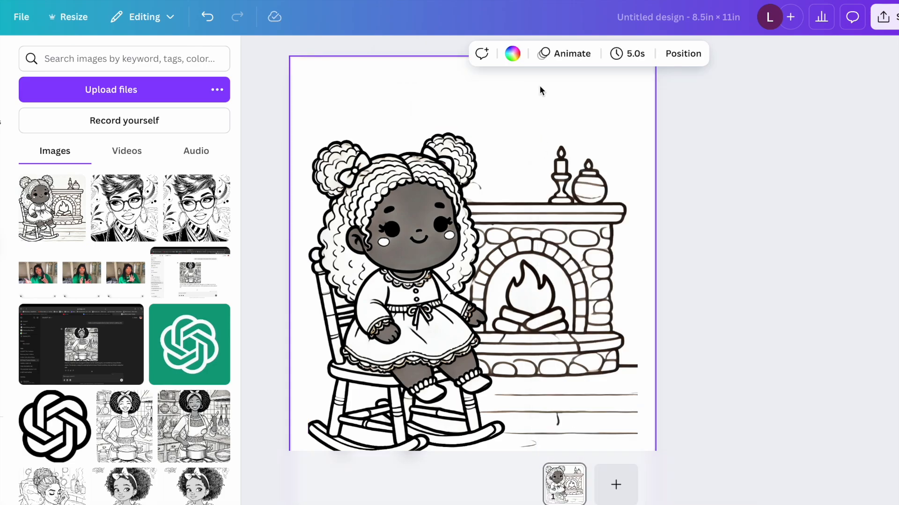
{"action": "left_click", "coordinate": [666, 155]}
Step: Adjust the rocking-chair girl image with brightness, contrast and highlights each set to 100
{"action": "left_click", "coordinate": [563, 179]}
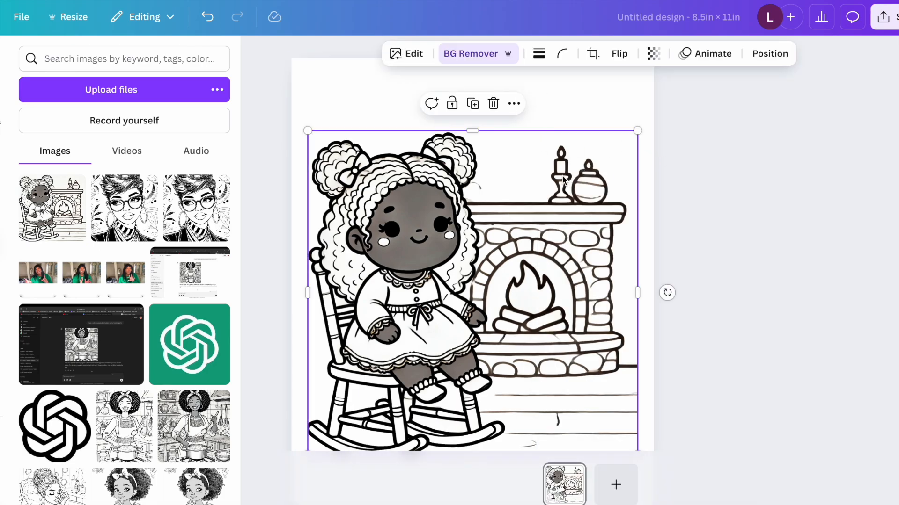
{"action": "left_click", "coordinate": [411, 55]}
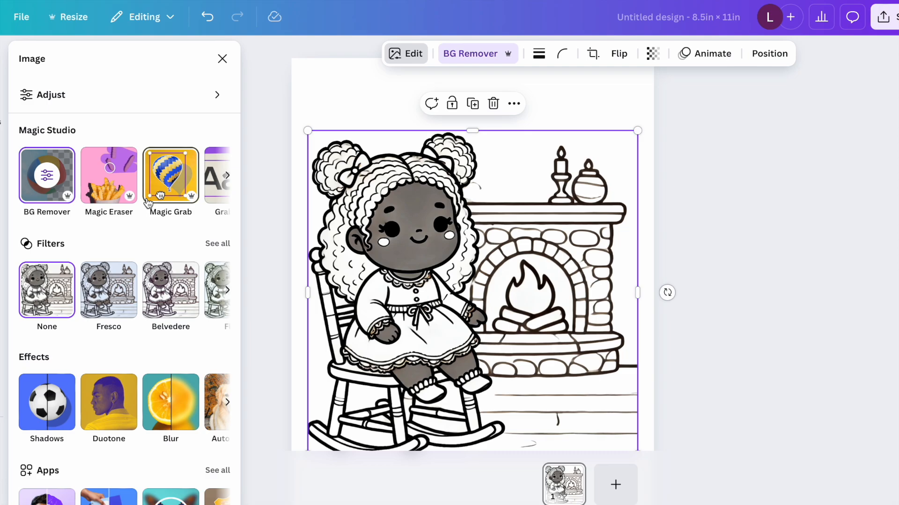
{"action": "left_click", "coordinate": [131, 106]}
{"action": "left_click_drag", "start_coordinate": [106, 358], "coordinate": [188, 358]}
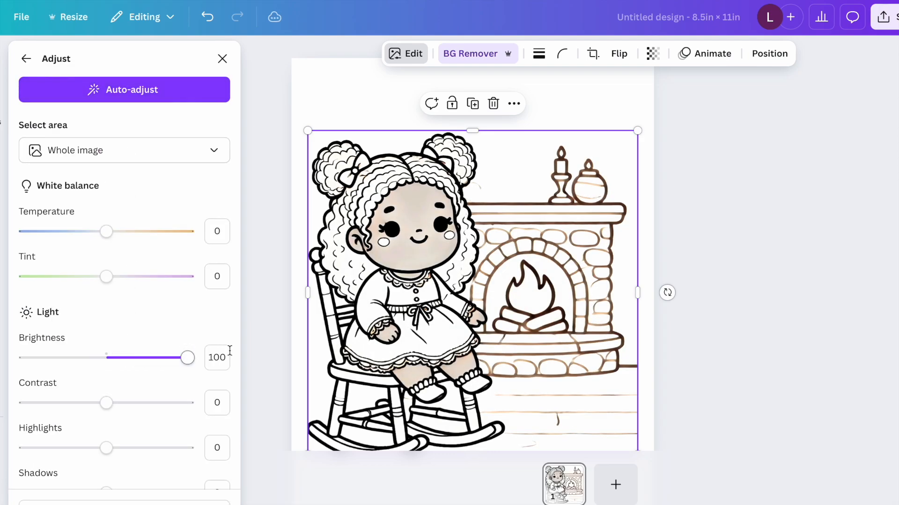
{"action": "left_click_drag", "start_coordinate": [106, 403], "coordinate": [189, 402]}
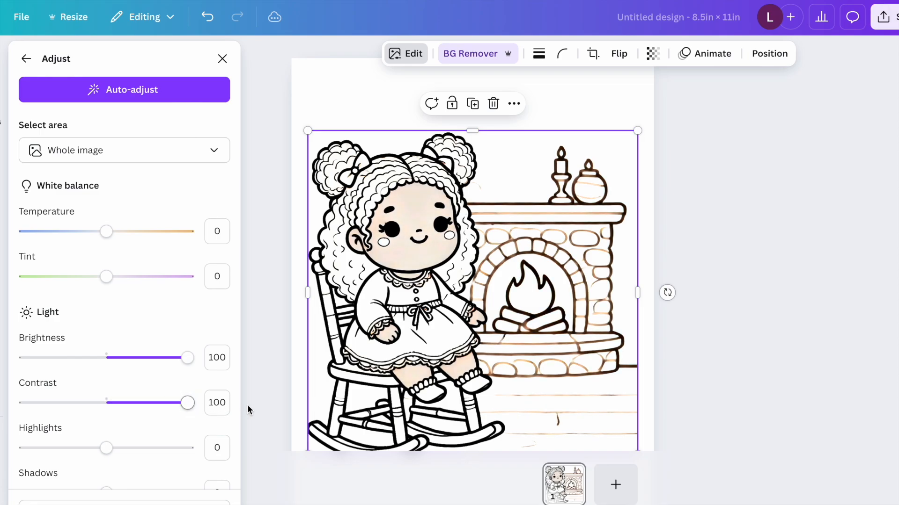
{"action": "left_click_drag", "start_coordinate": [107, 447], "coordinate": [236, 446]}
Step: Set the image's shadows to 2, raise the whites to 100 and the blacks strongly, and ease the whites back
{"action": "scroll", "coordinate": [108, 439], "scroll_direction": "down", "scroll_amount": 2}
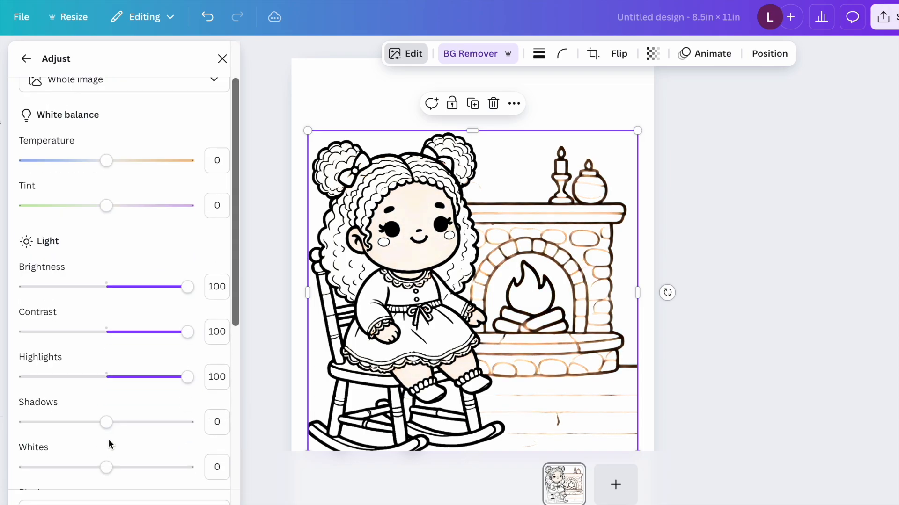
{"action": "mouse_move", "coordinate": [108, 423]}
{"action": "left_mouse_down"}
{"action": "mouse_move", "coordinate": [14, 423]}
{"action": "mouse_move", "coordinate": [260, 423]}
{"action": "mouse_move", "coordinate": [107, 422]}
{"action": "left_mouse_up"}
{"action": "left_click_drag", "start_coordinate": [106, 467], "coordinate": [188, 467]}
{"action": "scroll", "coordinate": [185, 375], "scroll_direction": "down", "scroll_amount": 3}
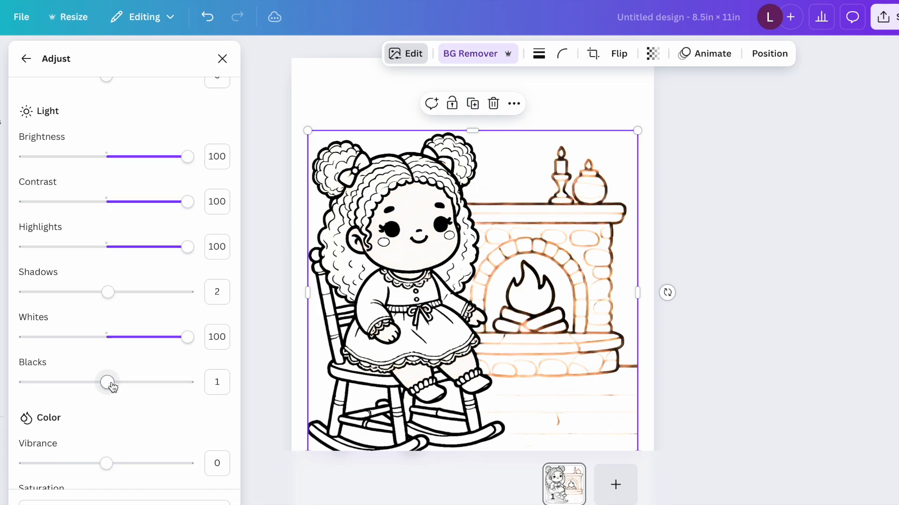
{"action": "left_click_drag", "start_coordinate": [109, 383], "coordinate": [205, 386]}
{"action": "left_click_drag", "start_coordinate": [188, 337], "coordinate": [145, 340]}
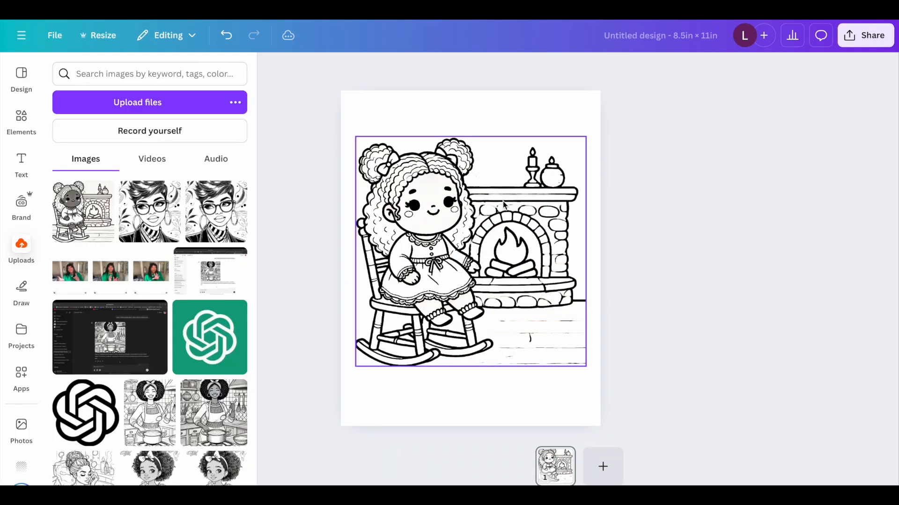
Step: Erase the stray lines inside the fireplace mantel using Magic Eraser with a brush size of 15
{"action": "left_click", "coordinate": [522, 337]}
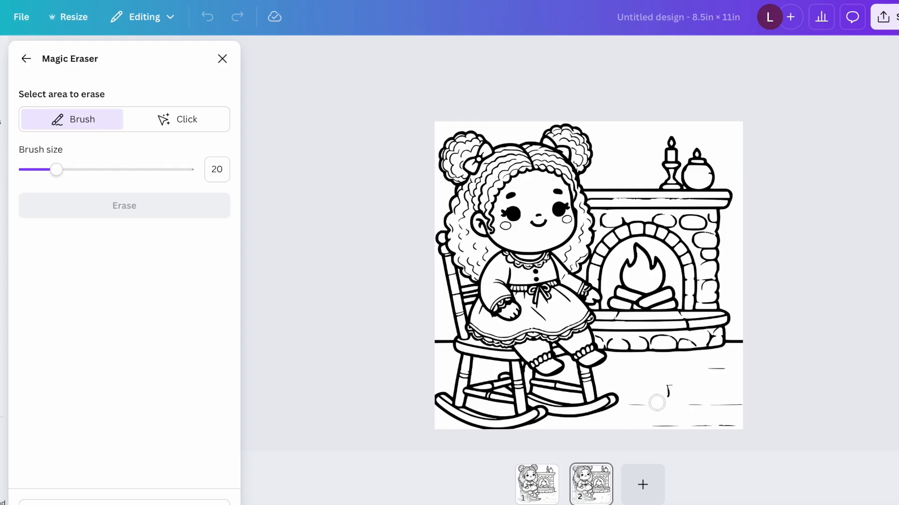
{"action": "mouse_move", "coordinate": [630, 407]}
{"action": "left_mouse_down"}
{"action": "mouse_move", "coordinate": [666, 391]}
{"action": "mouse_move", "coordinate": [693, 423]}
{"action": "mouse_move", "coordinate": [676, 412]}
{"action": "mouse_move", "coordinate": [719, 396]}
{"action": "mouse_move", "coordinate": [734, 356]}
{"action": "left_mouse_up"}
{"action": "left_click", "coordinate": [161, 210]}
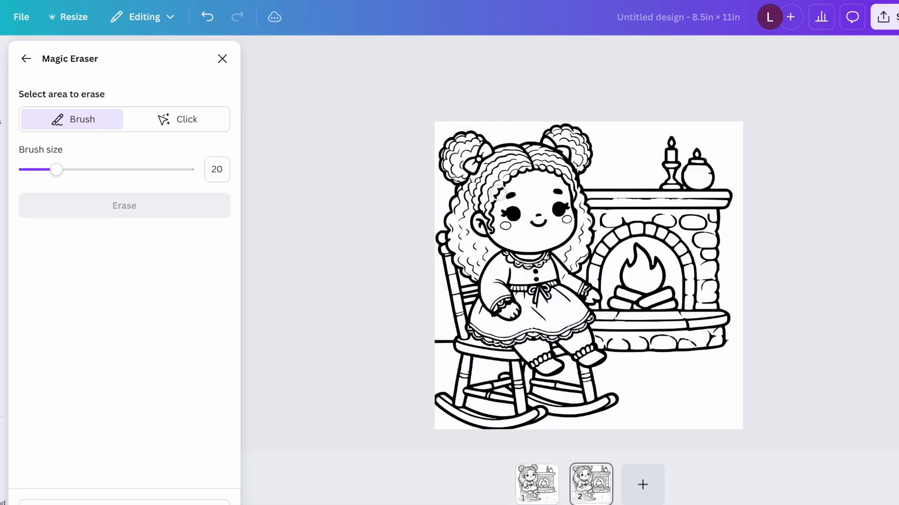
{"action": "left_click_drag", "start_coordinate": [587, 199], "coordinate": [721, 198]}
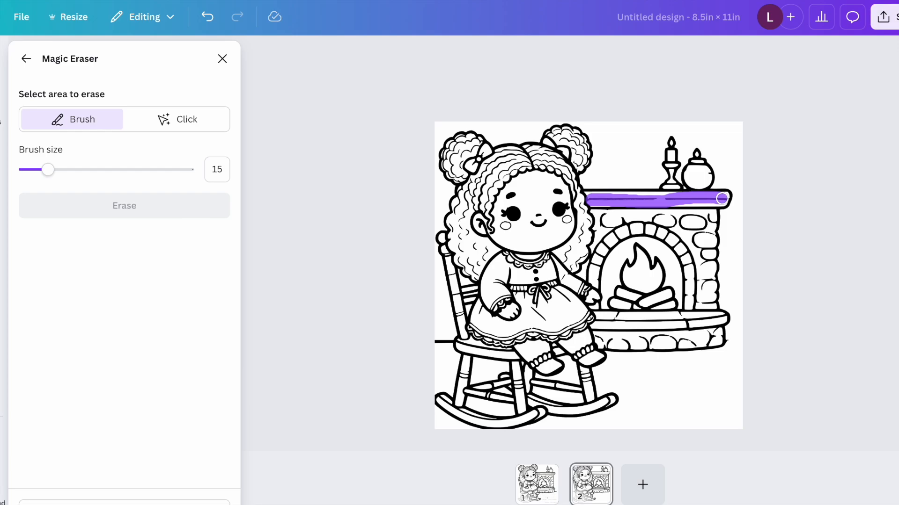
{"action": "left_click", "coordinate": [128, 208]}
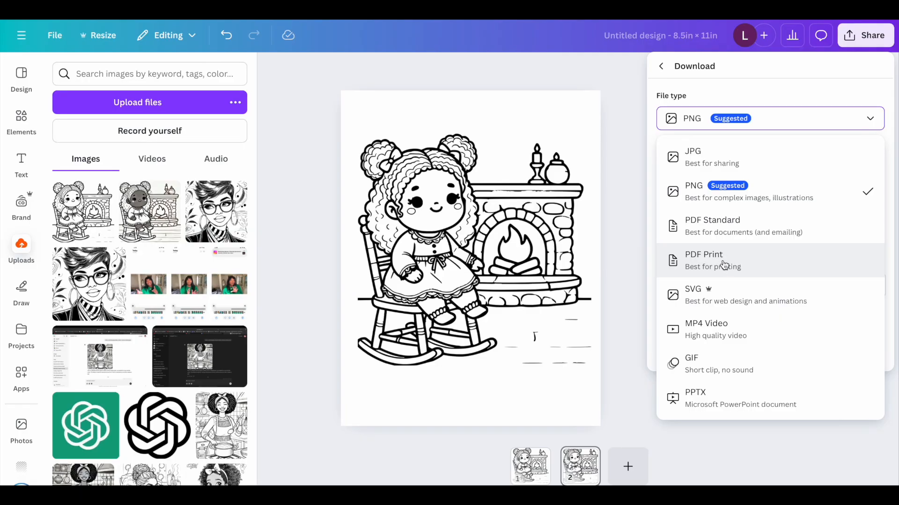
Step: Configure the download as PDF Print with Flatten PDF enabled, notes excluded and the RGB (best for digital use) color profile
{"action": "left_click", "coordinate": [721, 267]}
{"action": "left_click", "coordinate": [702, 159]}
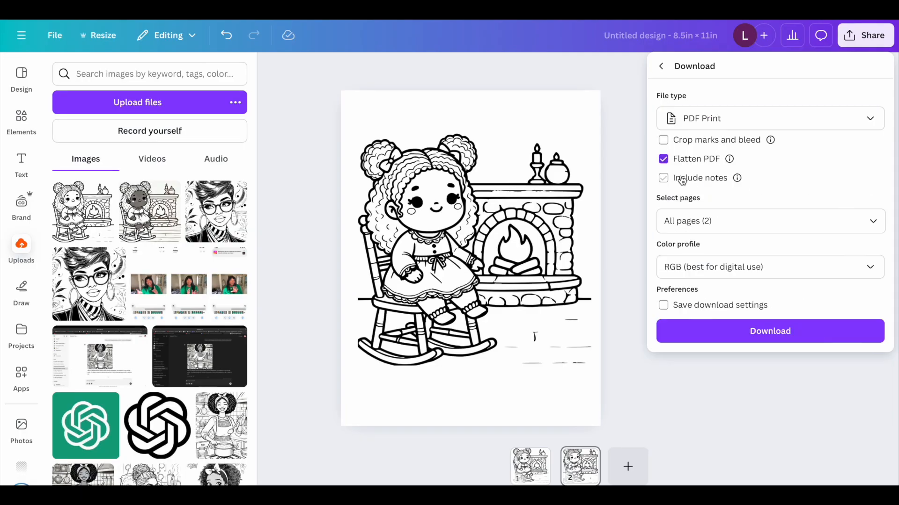
{"action": "left_click", "coordinate": [781, 269]}
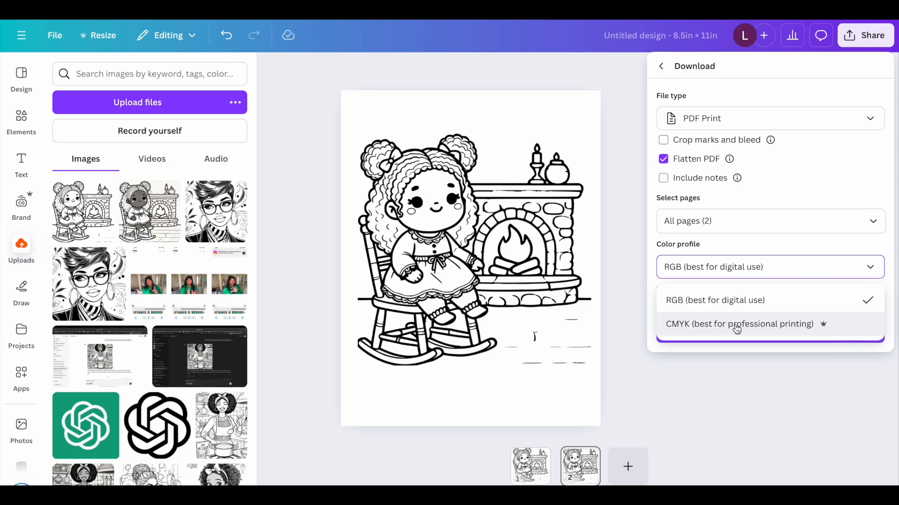
{"action": "left_click", "coordinate": [732, 305]}
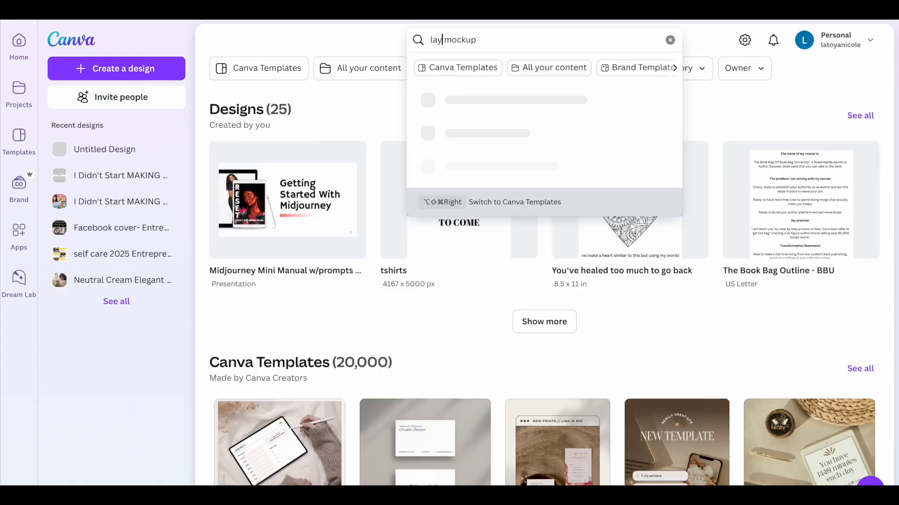
Step: Search Canva for "lay flat mockup" and browse the matching templates
{"action": "type", "text": "fl"}
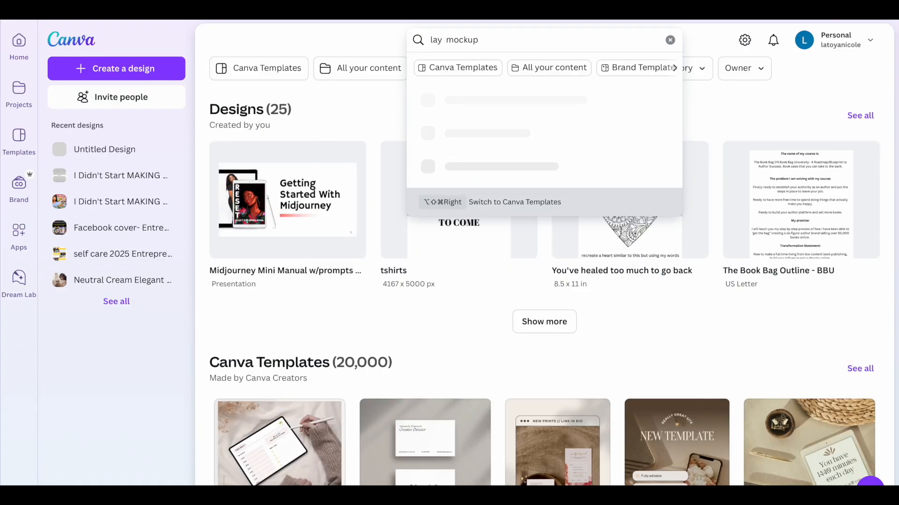
{"action": "type", "text": "at"}
{"action": "key", "text": "Return"}
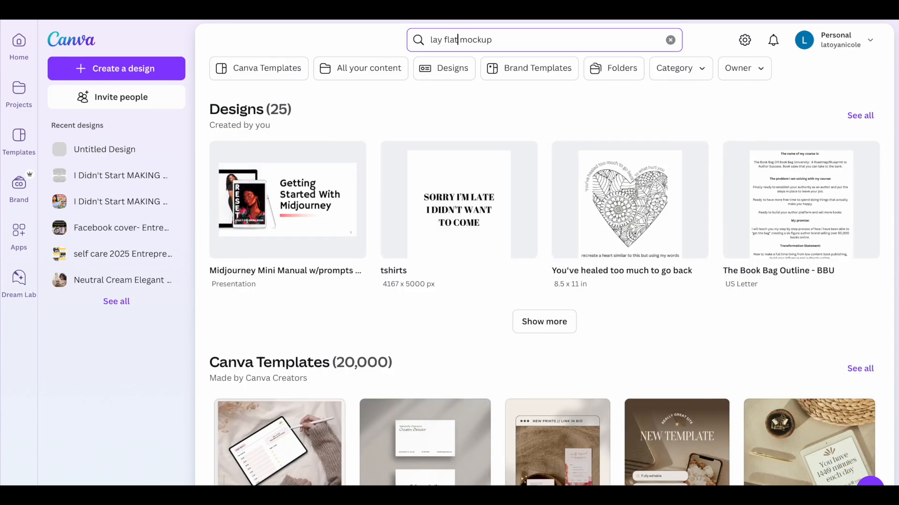
{"action": "scroll", "coordinate": [431, 320], "scroll_direction": "down", "scroll_amount": 5}
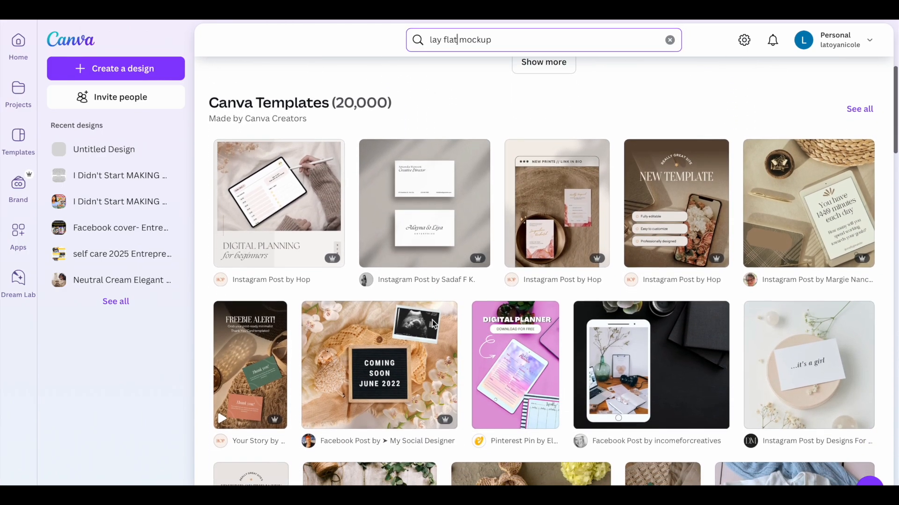
{"action": "scroll", "coordinate": [432, 319], "scroll_direction": "down", "scroll_amount": 1}
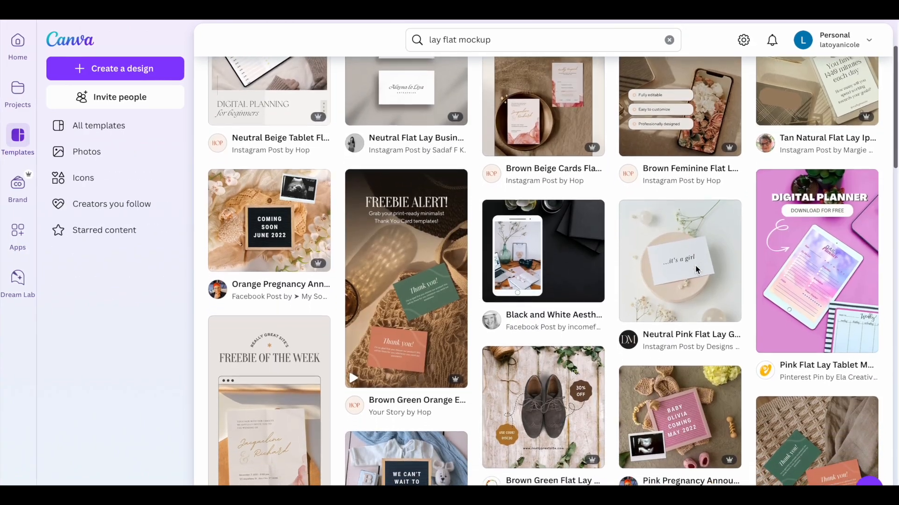
{"action": "scroll", "coordinate": [696, 269], "scroll_direction": "down", "scroll_amount": 1}
{"action": "scroll", "coordinate": [696, 269], "scroll_direction": "up", "scroll_amount": 3}
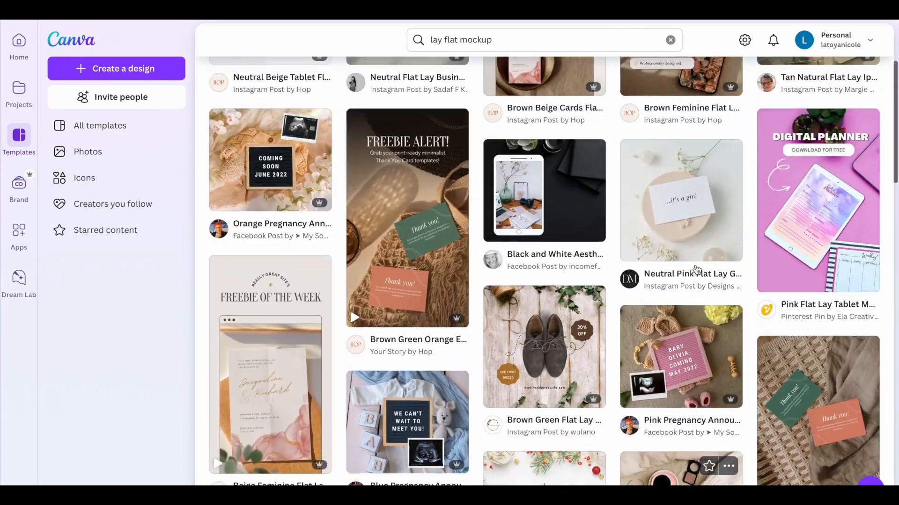
{"action": "scroll", "coordinate": [696, 269], "scroll_direction": "up", "scroll_amount": 2}
{"action": "left_click", "coordinate": [501, 46]}
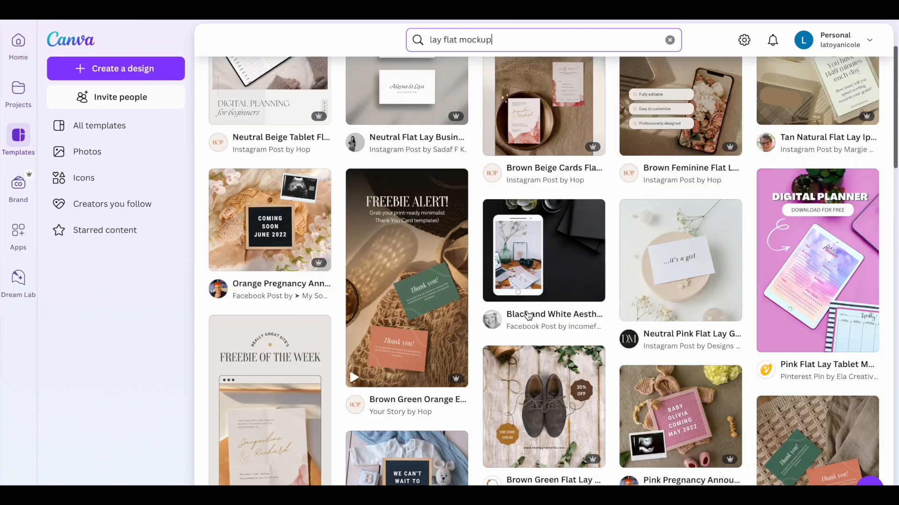
{"action": "scroll", "coordinate": [528, 315], "scroll_direction": "up", "scroll_amount": 2}
{"action": "scroll", "coordinate": [528, 315], "scroll_direction": "down", "scroll_amount": 2}
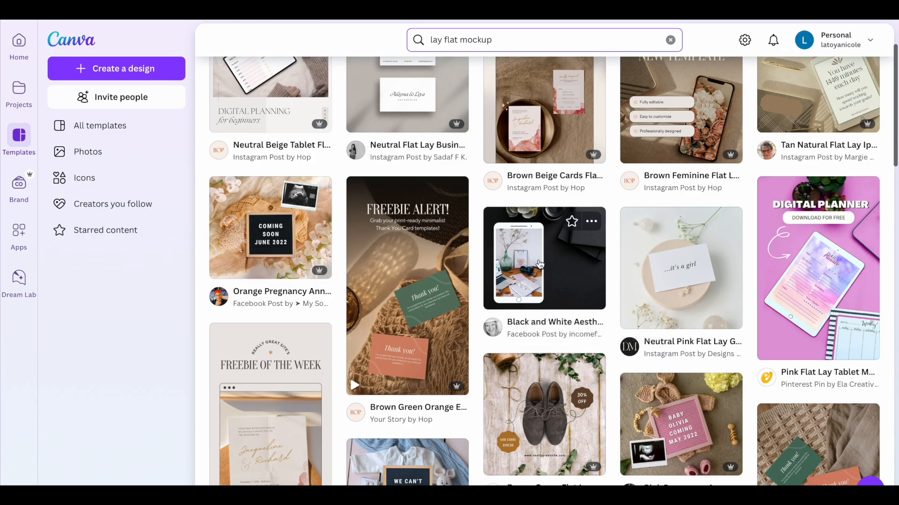
Step: From the black and white desk tablet mockup's similar designs, choose the Gray and Green Minimalist Digital Mockup template and start customizing it
{"action": "left_click", "coordinate": [540, 265]}
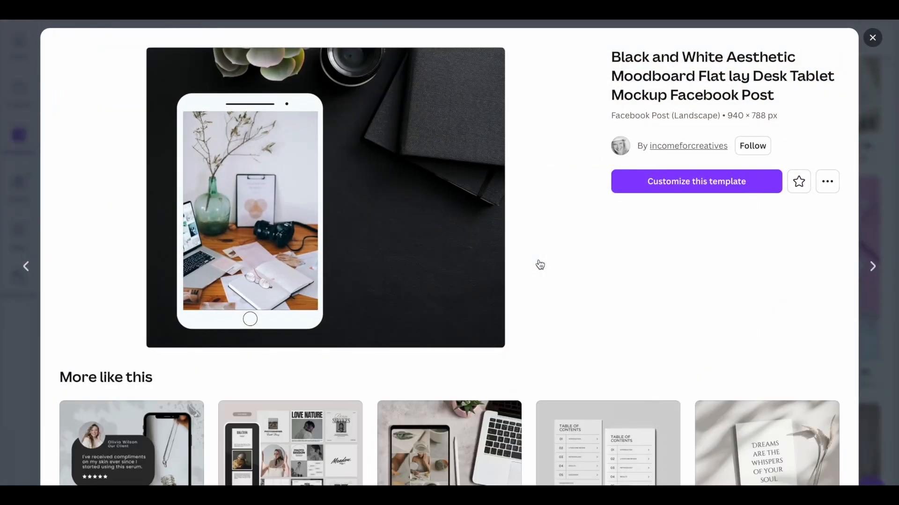
{"action": "scroll", "coordinate": [539, 265], "scroll_direction": "down", "scroll_amount": 4}
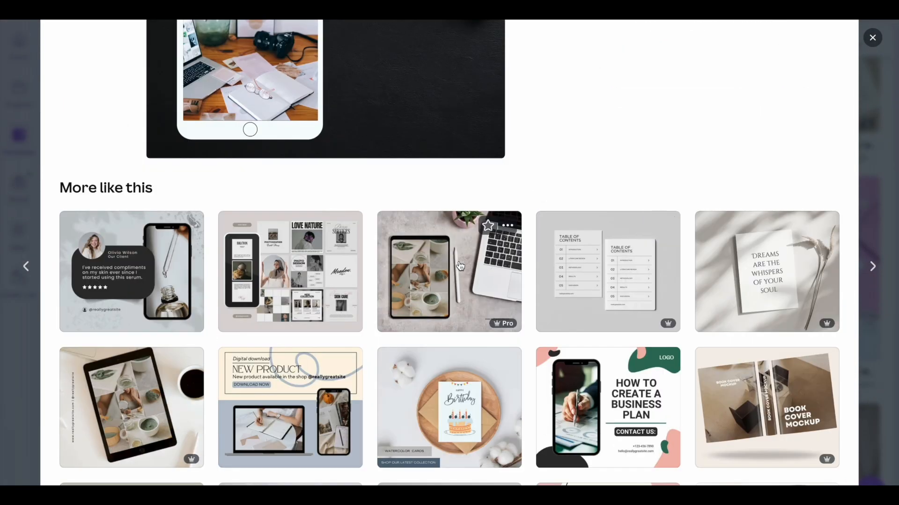
{"action": "left_click", "coordinate": [443, 272]}
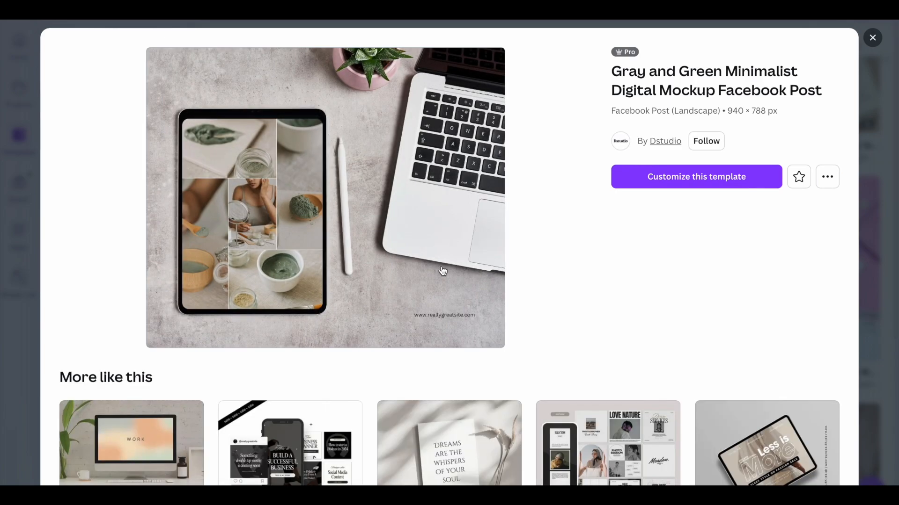
{"action": "left_click", "coordinate": [693, 181]}
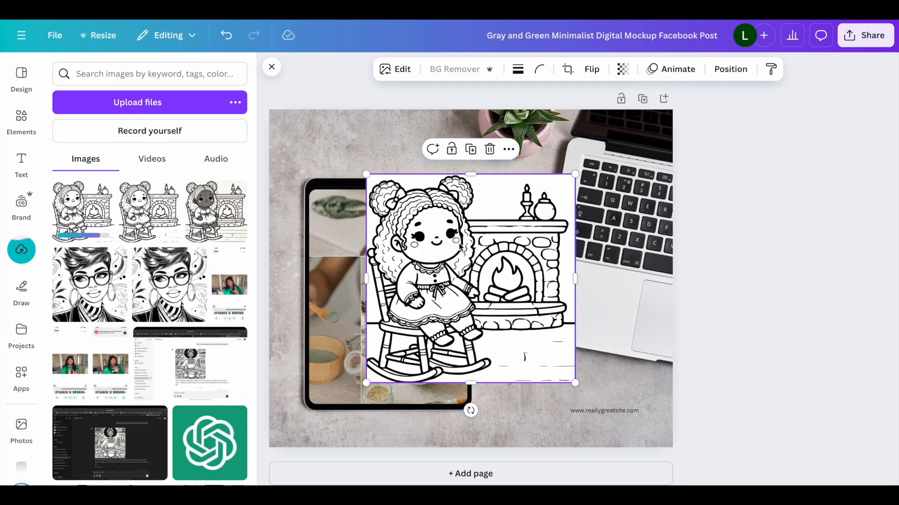
Step: Place the rocking-chair girl coloring page into the tablet screen and open its crop for positioning
{"action": "left_click_drag", "start_coordinate": [461, 247], "coordinate": [408, 262]}
{"action": "double_click", "coordinate": [410, 264]}
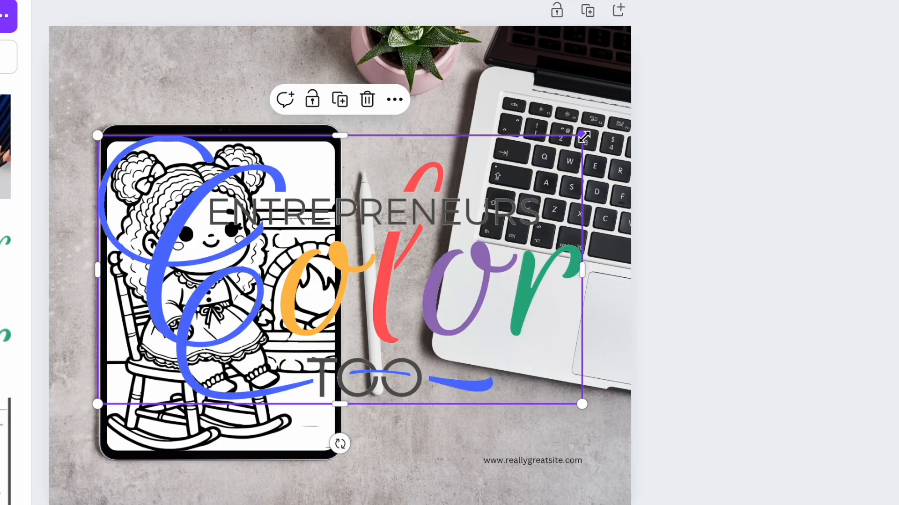
Step: Try a small semi-transparent Entrepreneurs Color Too logo as a watermark over the tablet's coloring page, and delete it
{"action": "left_click_drag", "start_coordinate": [582, 132], "coordinate": [300, 292]}
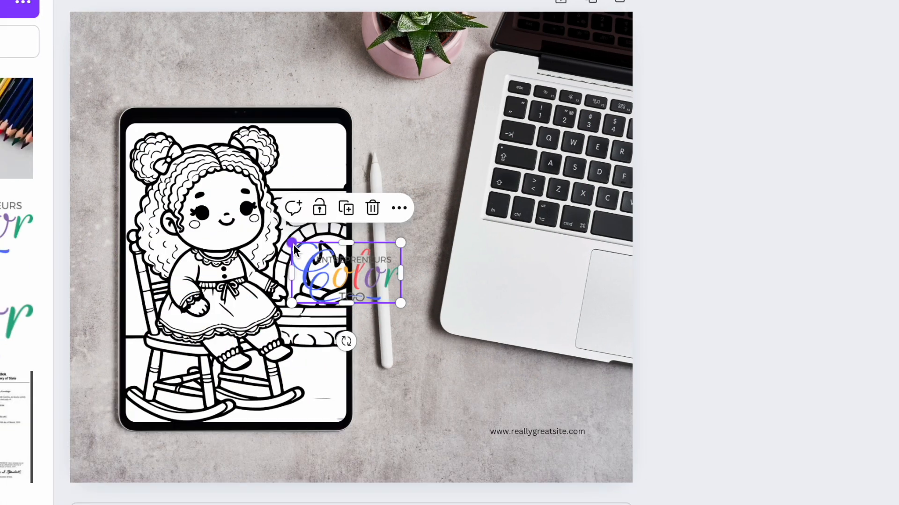
{"action": "left_click_drag", "start_coordinate": [252, 262], "coordinate": [268, 244]}
{"action": "left_click_drag", "start_coordinate": [399, 301], "coordinate": [323, 298]}
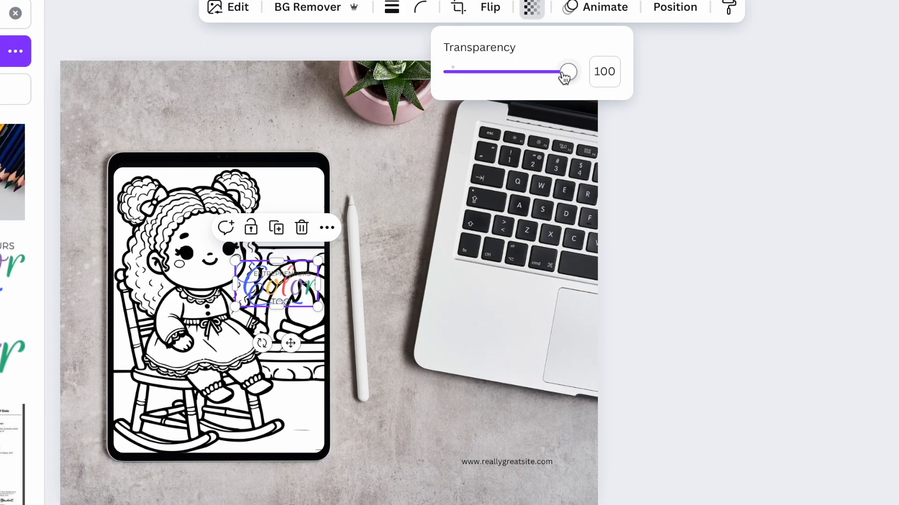
{"action": "left_click_drag", "start_coordinate": [564, 74], "coordinate": [524, 75]}
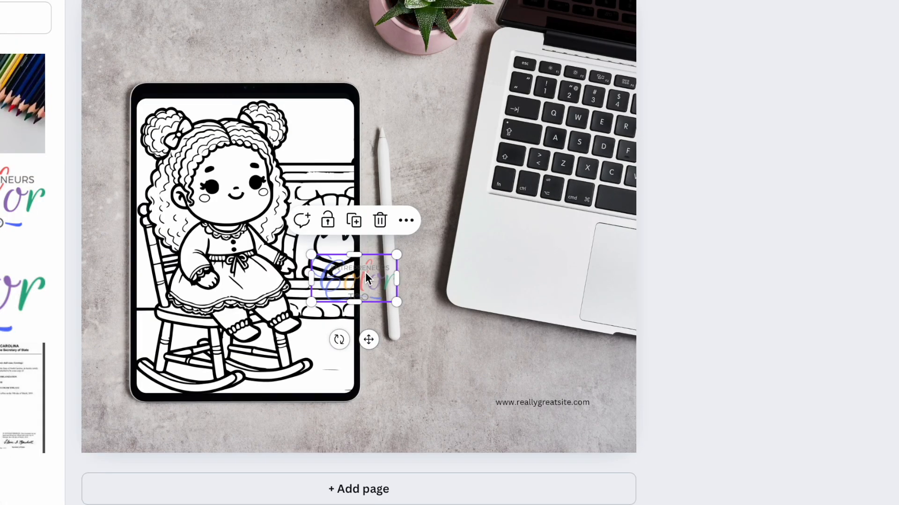
{"action": "left_click_drag", "start_coordinate": [367, 276], "coordinate": [365, 324]}
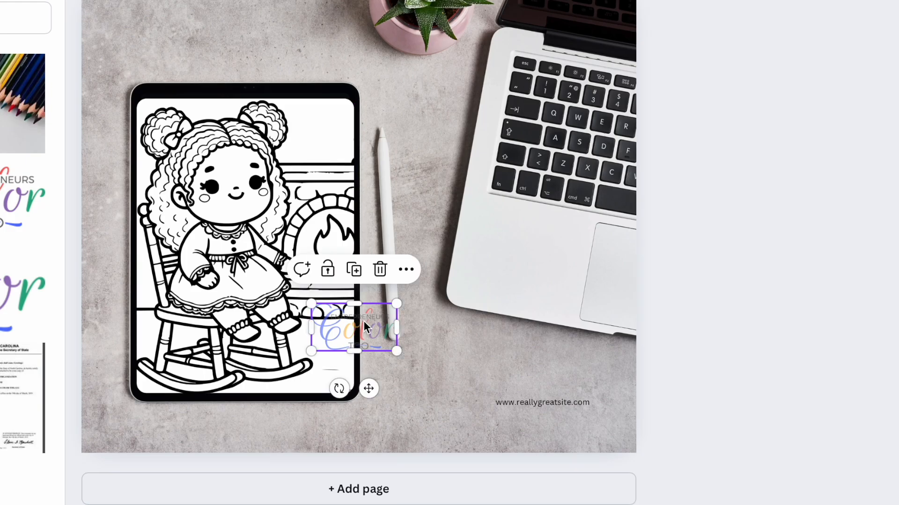
{"action": "key", "text": "Delete"}
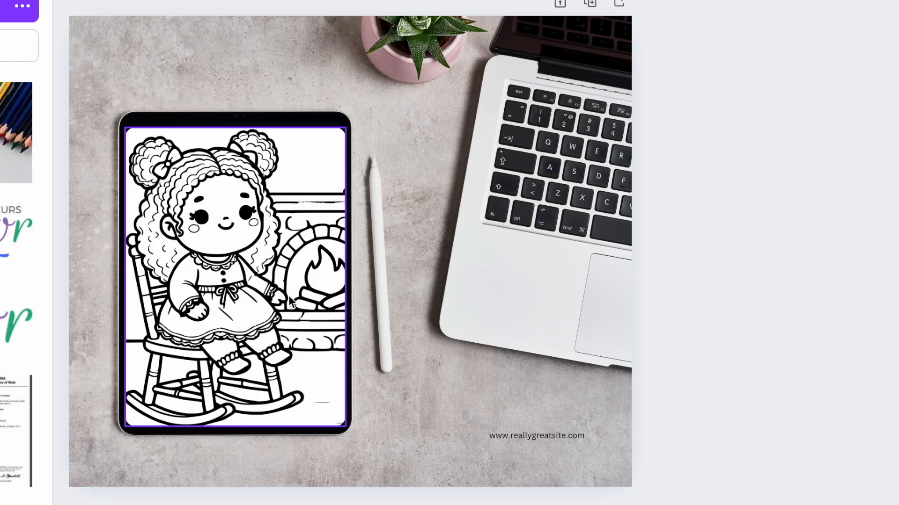
{"action": "double_click", "coordinate": [529, 435]}
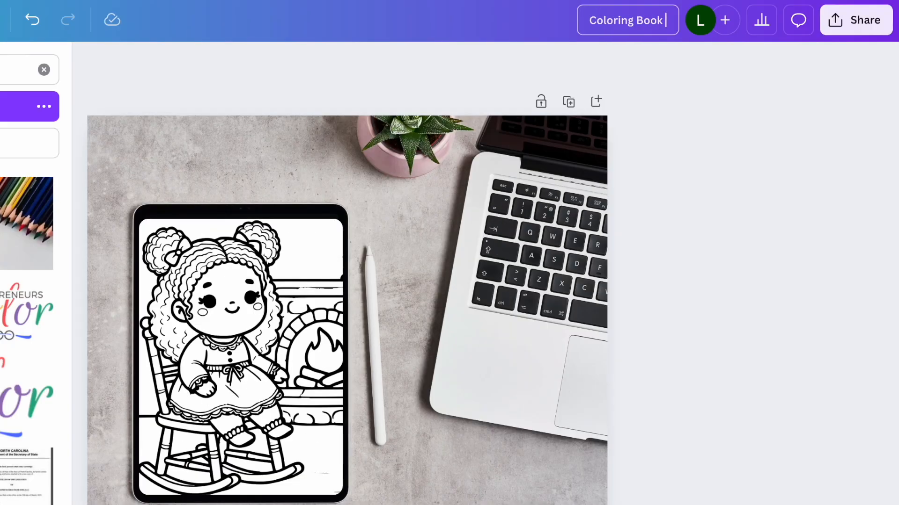
{"action": "type", "text": "Mockup"}
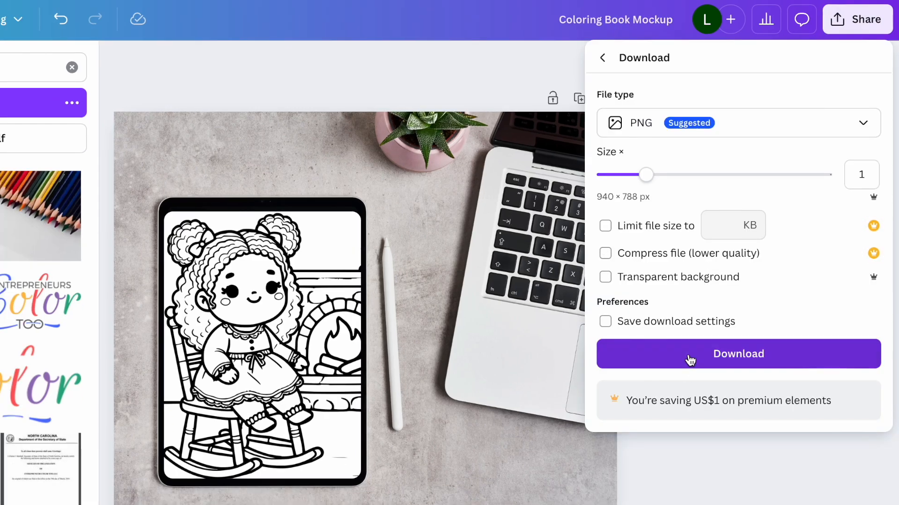
{"action": "left_click", "coordinate": [690, 360]}
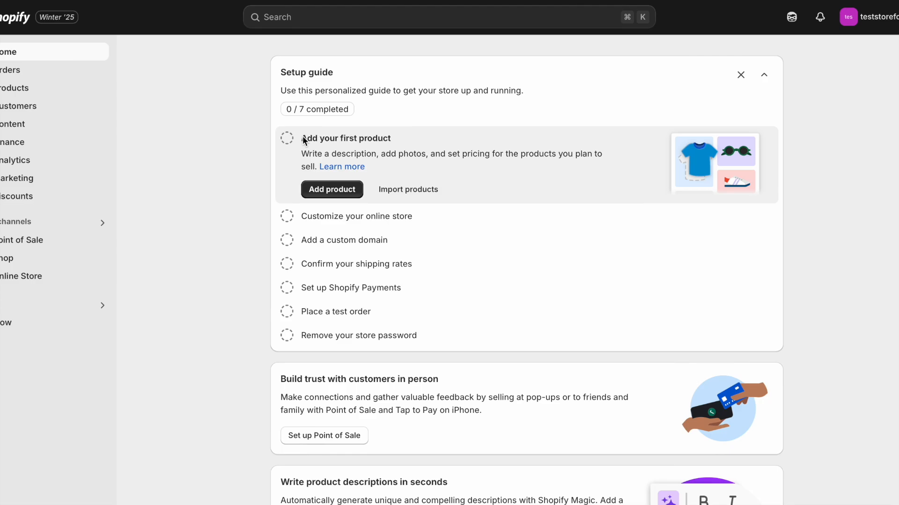
Step: In Shopify, start adding the first product and title it "Calm & Cozy Coloring Page"
{"action": "left_click", "coordinate": [333, 189]}
{"action": "type", "text": "c"}
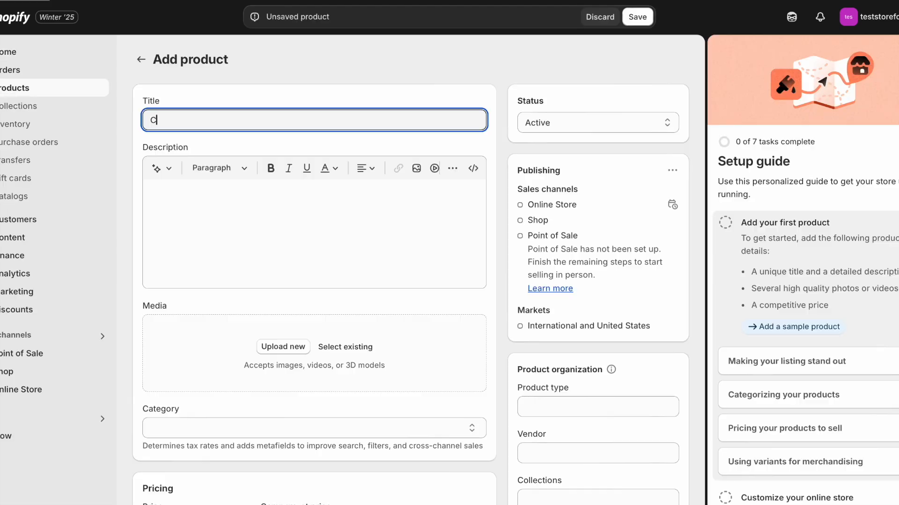
{"action": "type", "text": "alm & Cozy Coloring Page"}
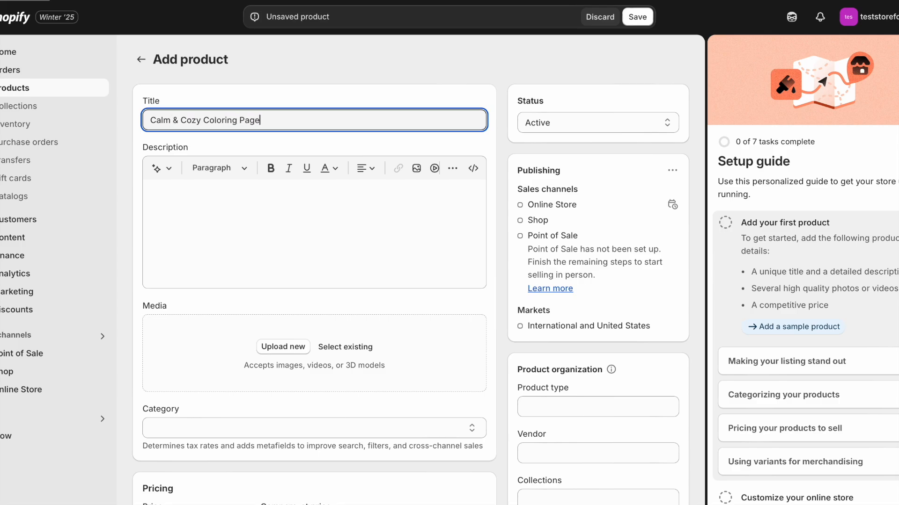
Step: Generate an AI product description from the keywords "calm and cozy coloring page" in a Persuasive tone
{"action": "left_click", "coordinate": [242, 195]}
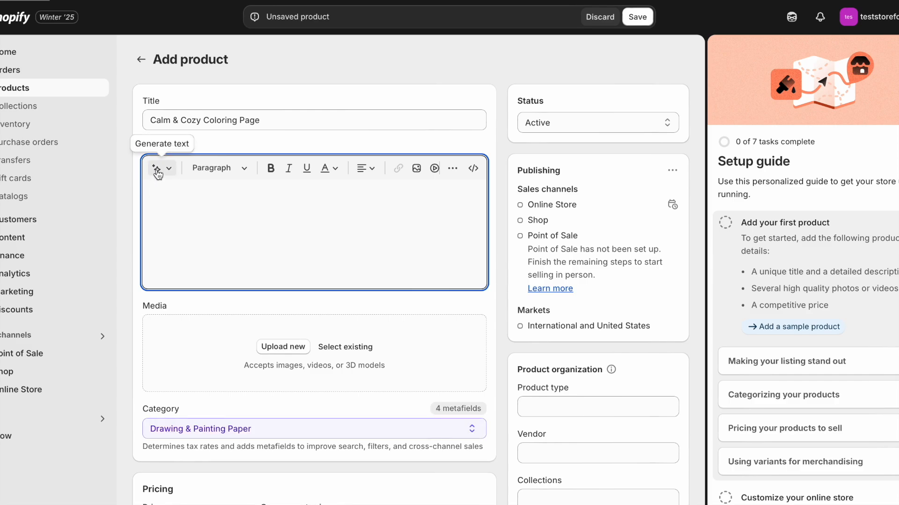
{"action": "left_click", "coordinate": [166, 169]}
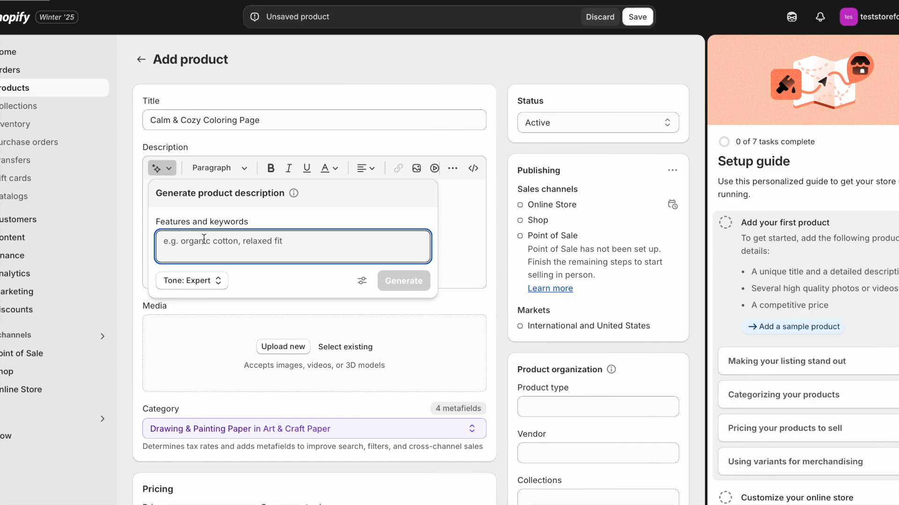
{"action": "type", "text": "calm and cozy coloring page"}
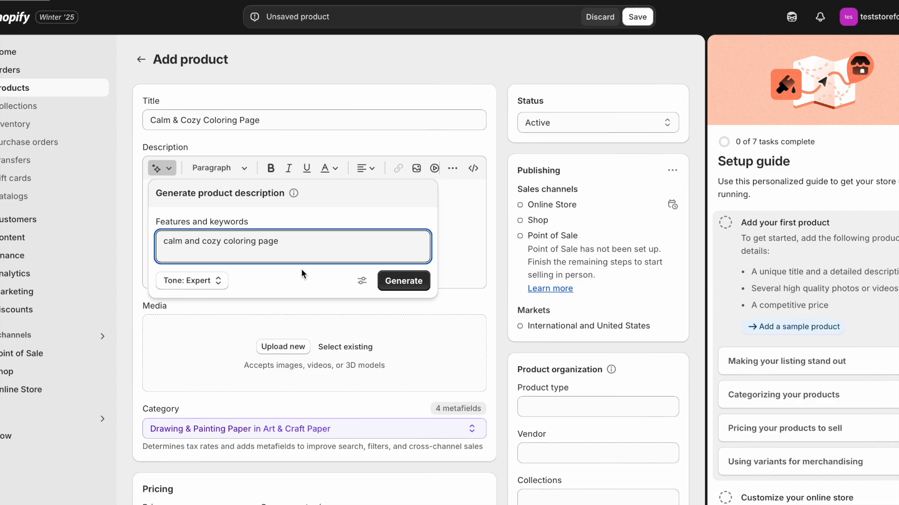
{"action": "left_click", "coordinate": [209, 286]}
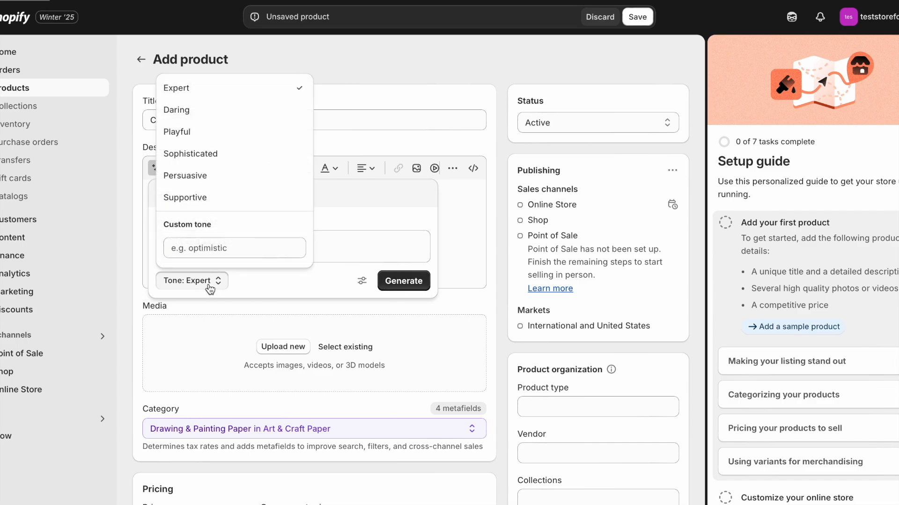
{"action": "left_click", "coordinate": [209, 177]}
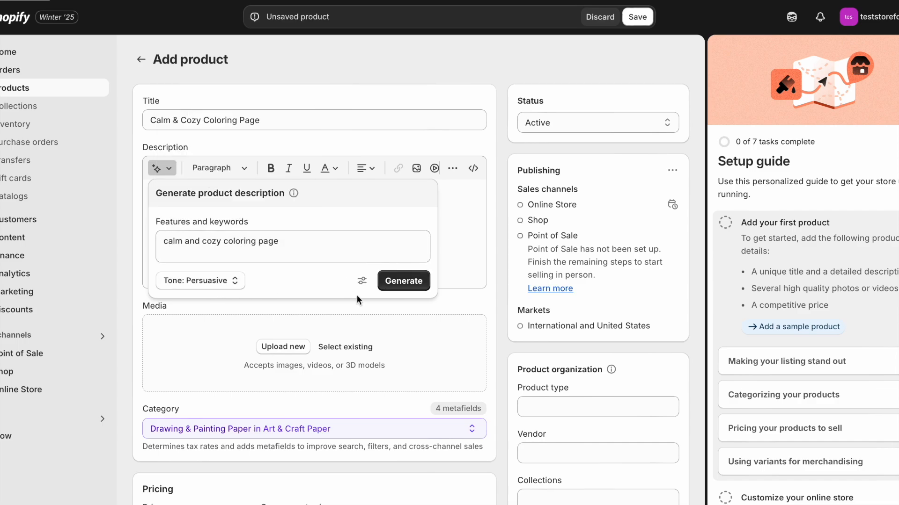
{"action": "left_click", "coordinate": [403, 283]}
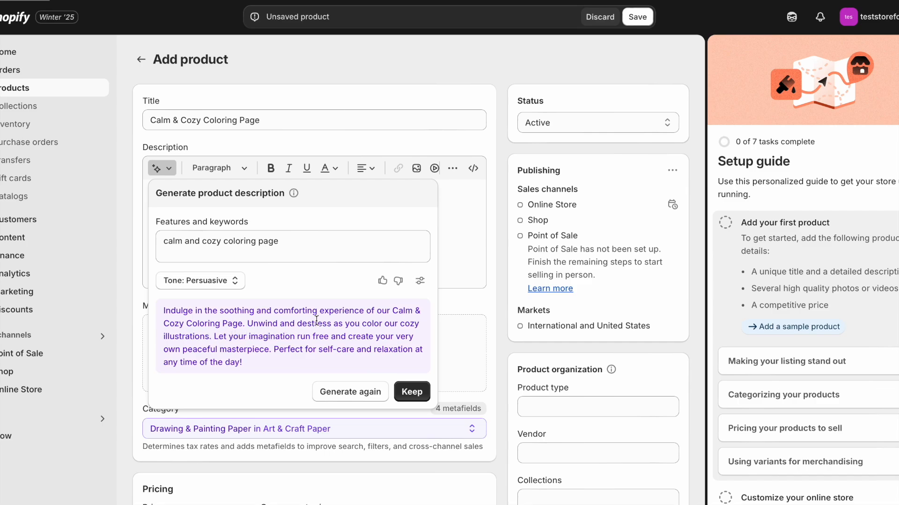
Step: Keep the generated description and remove its sentence about letting your imagination run free and creating a peaceful masterpiece
{"action": "left_click_drag", "start_coordinate": [379, 324], "coordinate": [313, 350]}
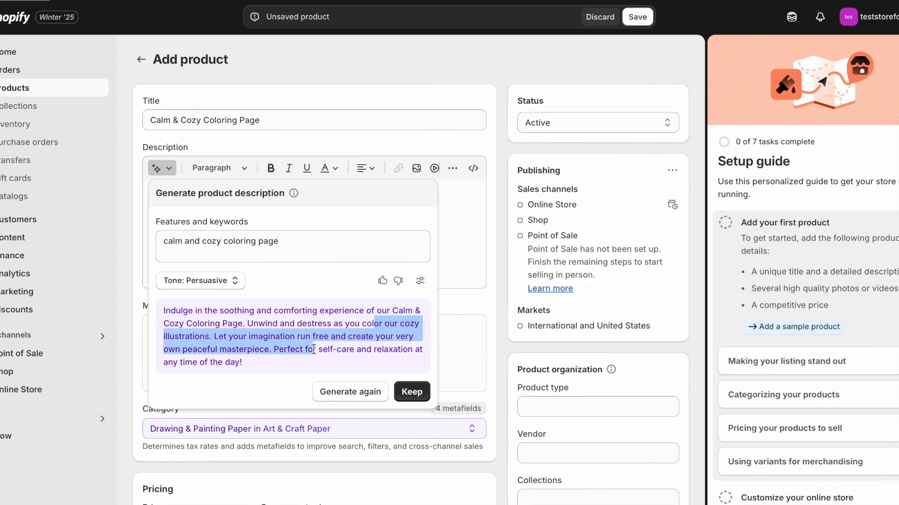
{"action": "left_click", "coordinate": [236, 345]}
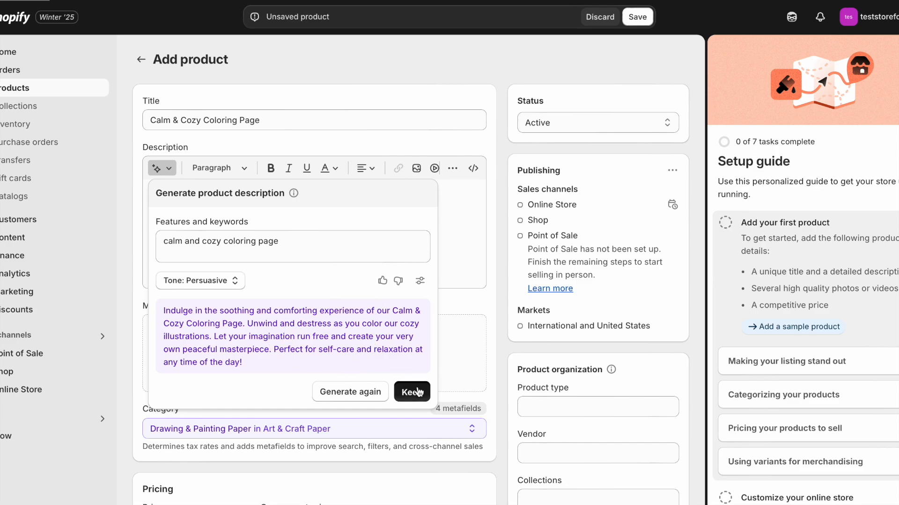
{"action": "left_click", "coordinate": [411, 392]}
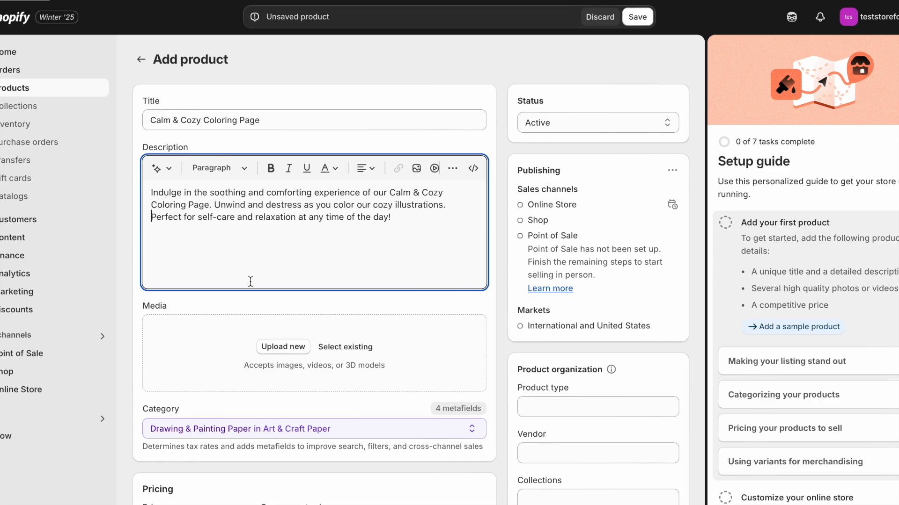
Step: Upload the tablet mockup image as the product's media and set its price to $3.99
{"action": "left_click", "coordinate": [282, 347]}
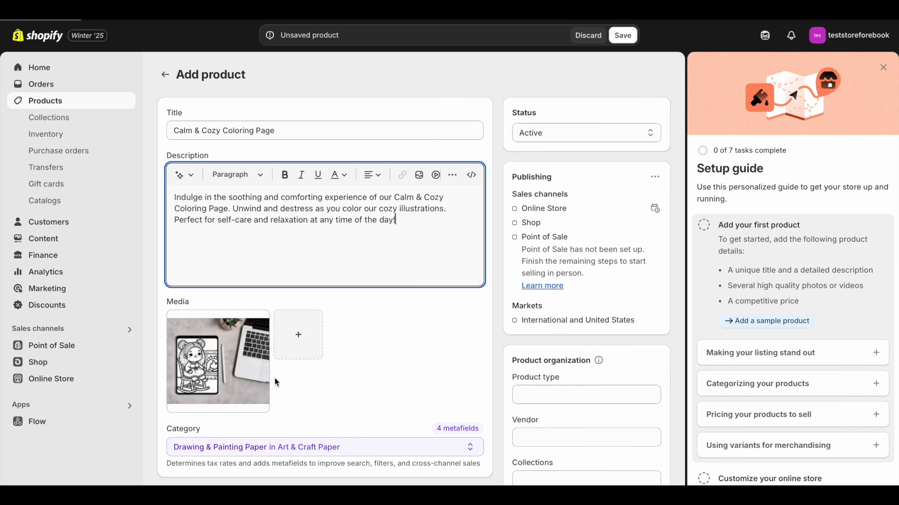
{"action": "scroll", "coordinate": [327, 355], "scroll_direction": "down", "scroll_amount": 6}
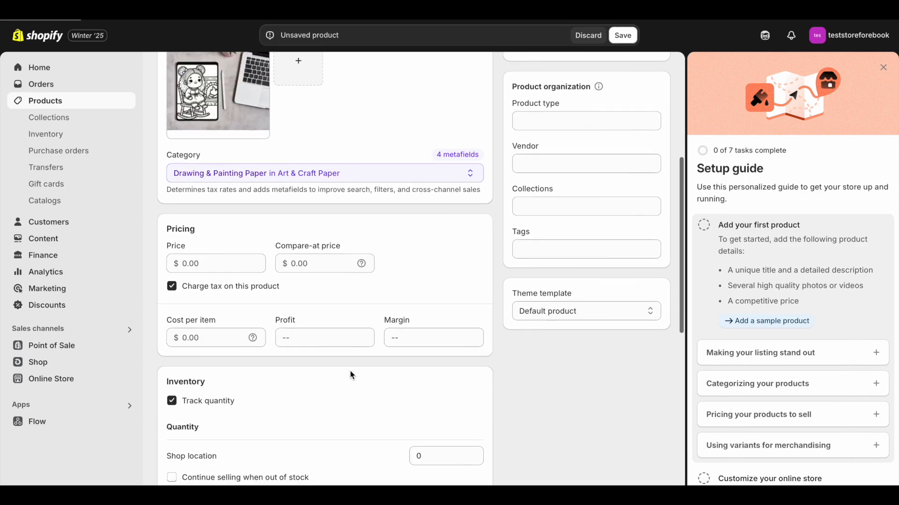
{"action": "left_click", "coordinate": [211, 248]}
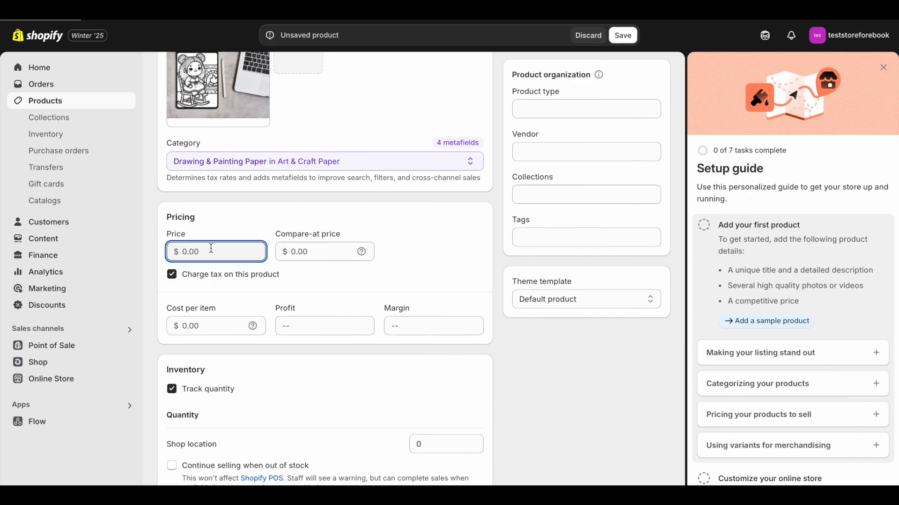
{"action": "type", "text": "3.99"}
Step: Turn off quantity tracking for the product and unmark it as a physical product
{"action": "scroll", "coordinate": [172, 233], "scroll_direction": "down", "scroll_amount": 3}
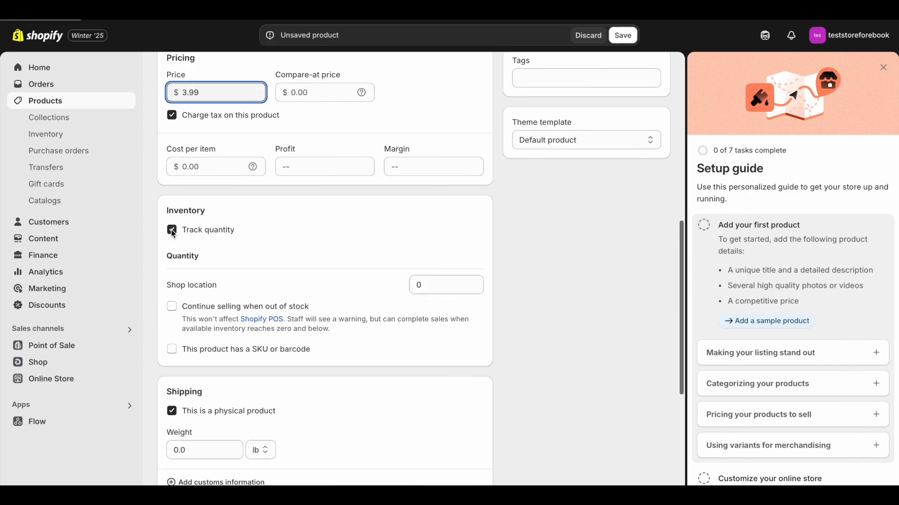
{"action": "left_click", "coordinate": [171, 232]}
{"action": "scroll", "coordinate": [266, 246], "scroll_direction": "down", "scroll_amount": 1}
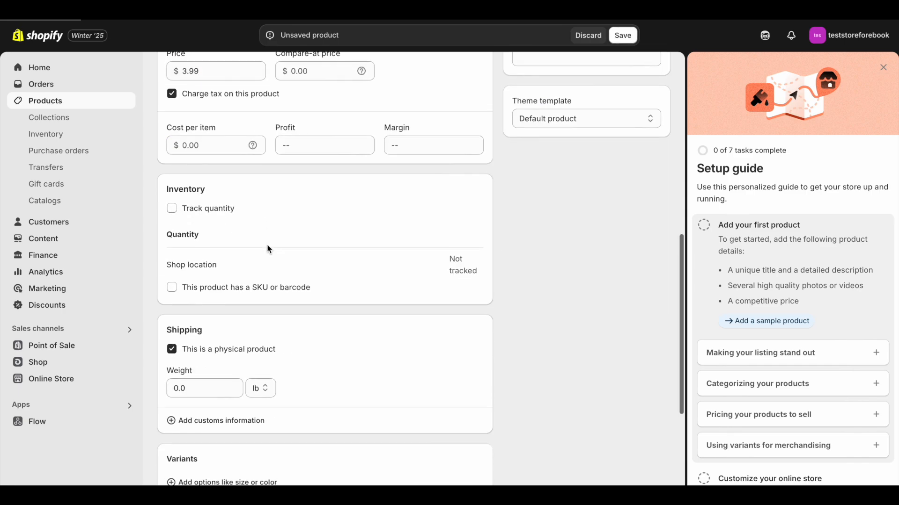
{"action": "scroll", "coordinate": [268, 249], "scroll_direction": "down", "scroll_amount": 2}
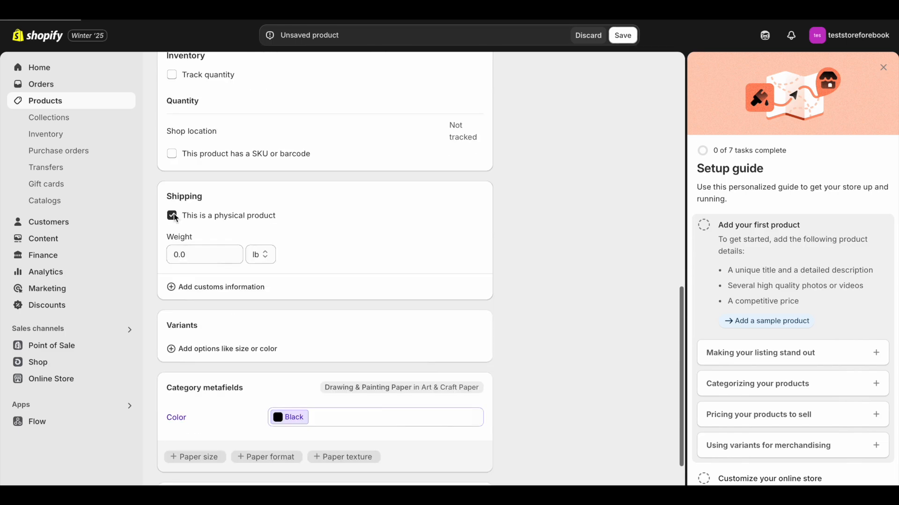
{"action": "left_click", "coordinate": [172, 216]}
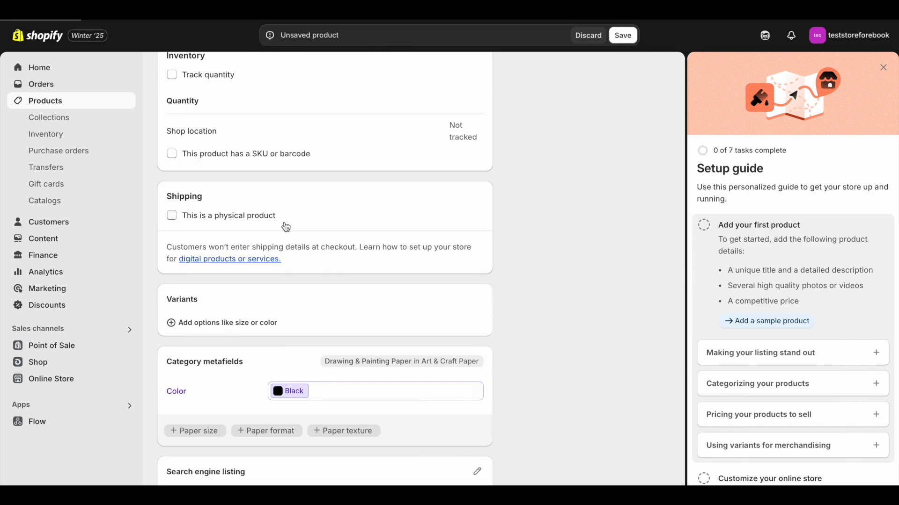
{"action": "scroll", "coordinate": [345, 225], "scroll_direction": "down", "scroll_amount": 2}
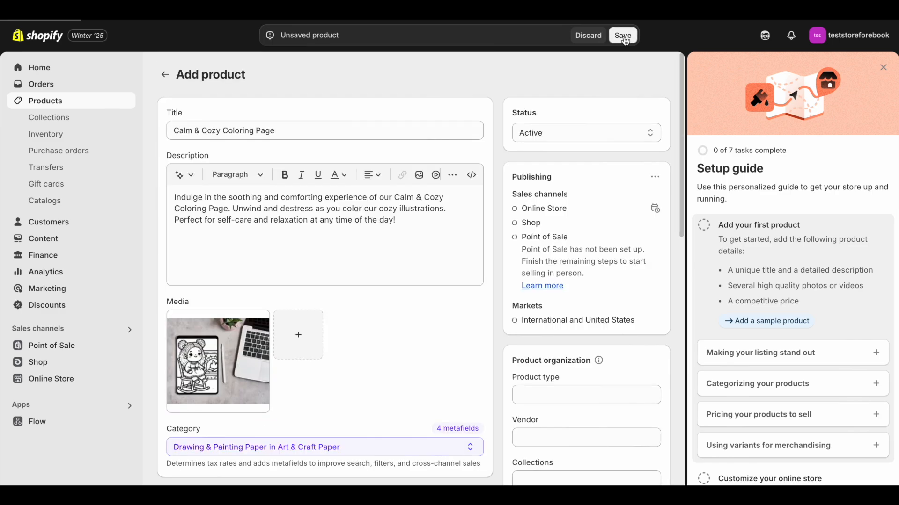
Step: Save the product and check its page in the online store
{"action": "left_click", "coordinate": [623, 35]}
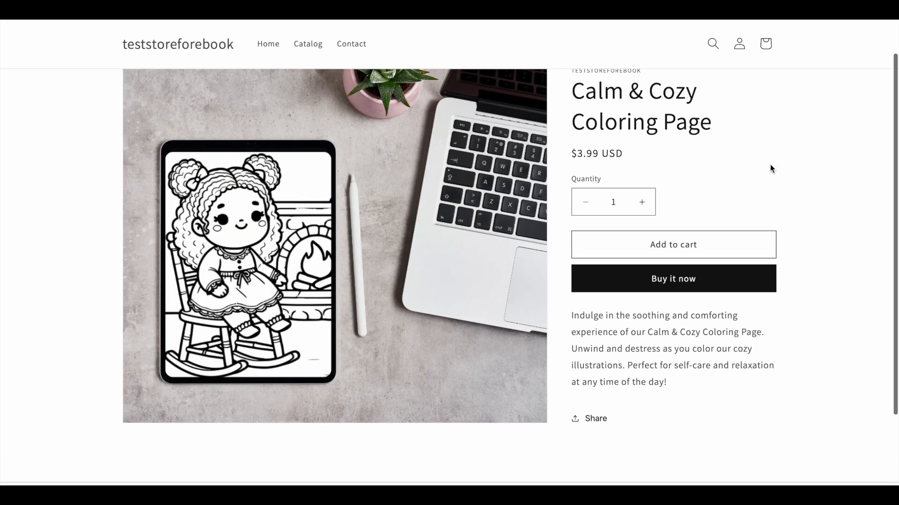
{"action": "scroll", "coordinate": [770, 164], "scroll_direction": "up", "scroll_amount": 1}
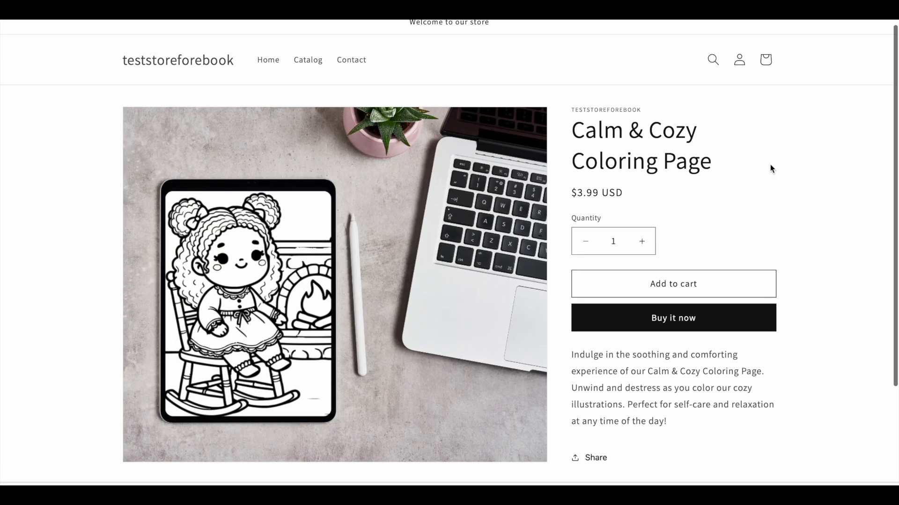
{"action": "scroll", "coordinate": [770, 164], "scroll_direction": "down", "scroll_amount": 1}
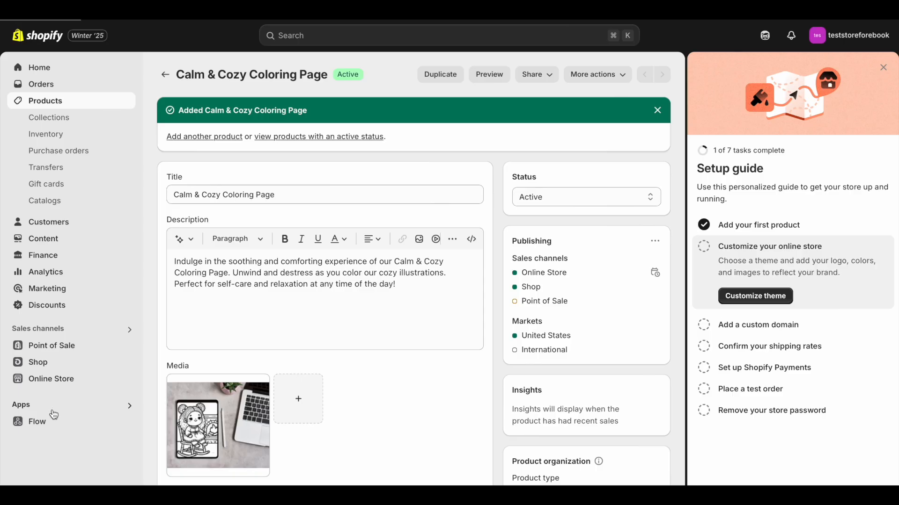
Step: Search the apps for "digital downloads" and add the Digital Downloads app to the store
{"action": "left_click", "coordinate": [47, 408]}
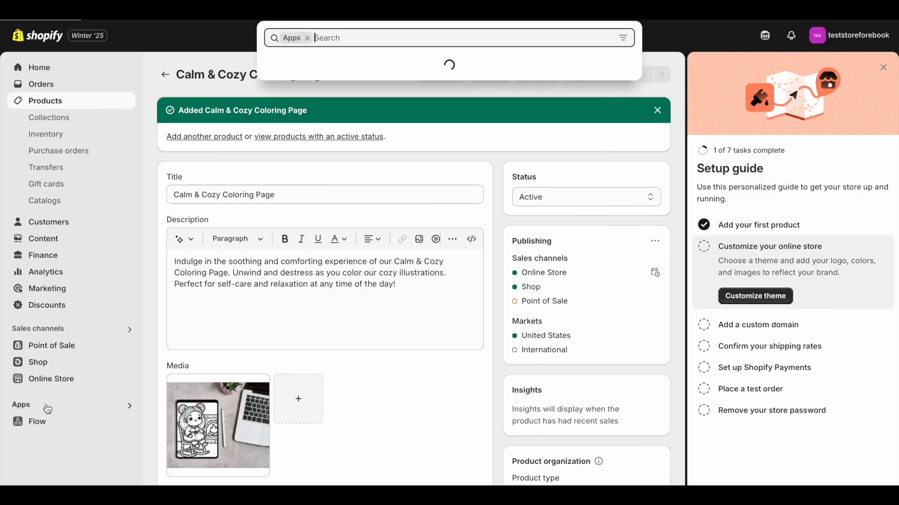
{"action": "type", "text": "d"}
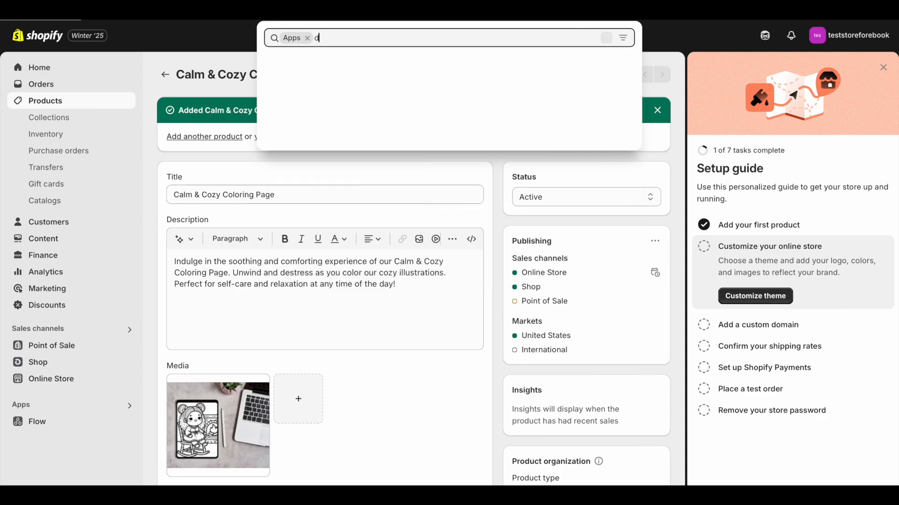
{"action": "type", "text": "igital downloads"}
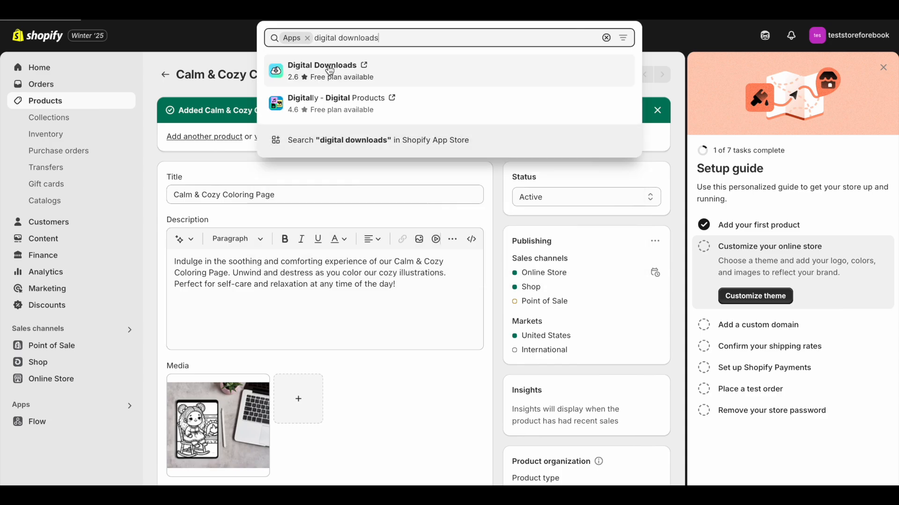
{"action": "left_click", "coordinate": [334, 71]}
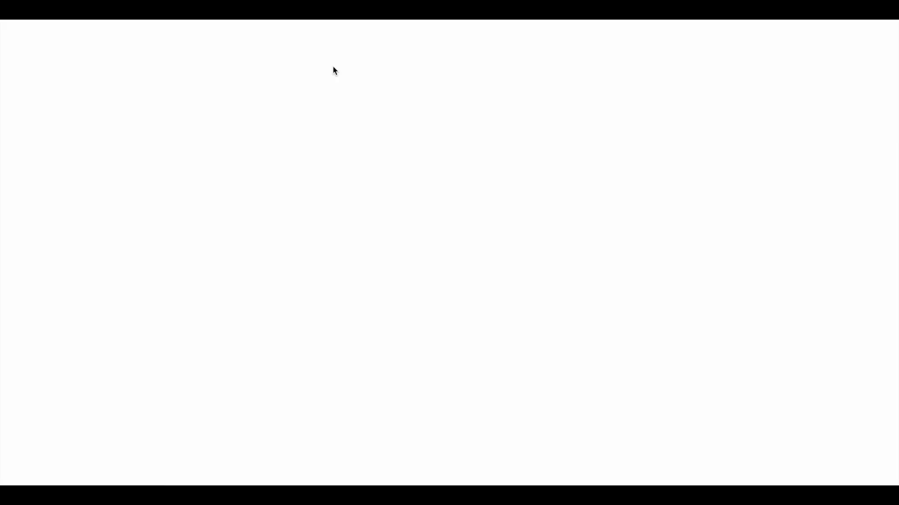
{"action": "left_click", "coordinate": [132, 331]}
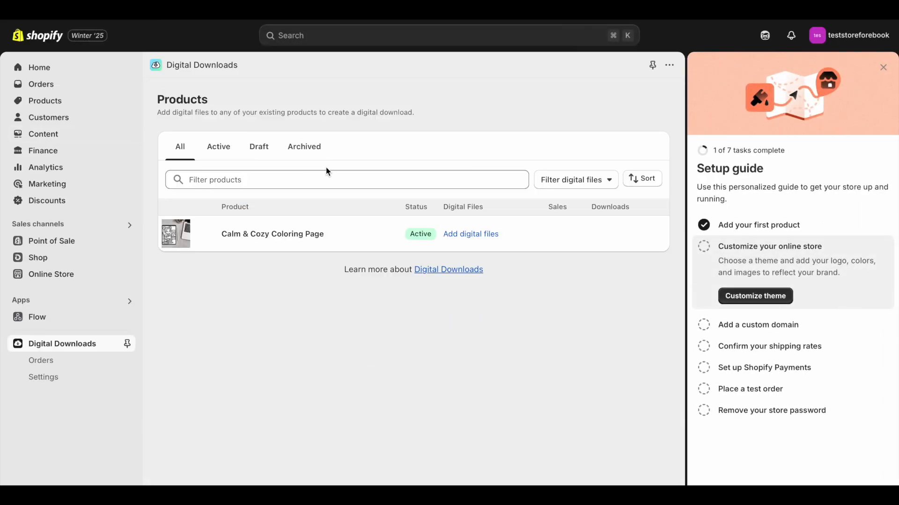
Step: Upload the Calm and Cozy coloring page PNG as the product's digital file and save the change
{"action": "left_click", "coordinate": [477, 232]}
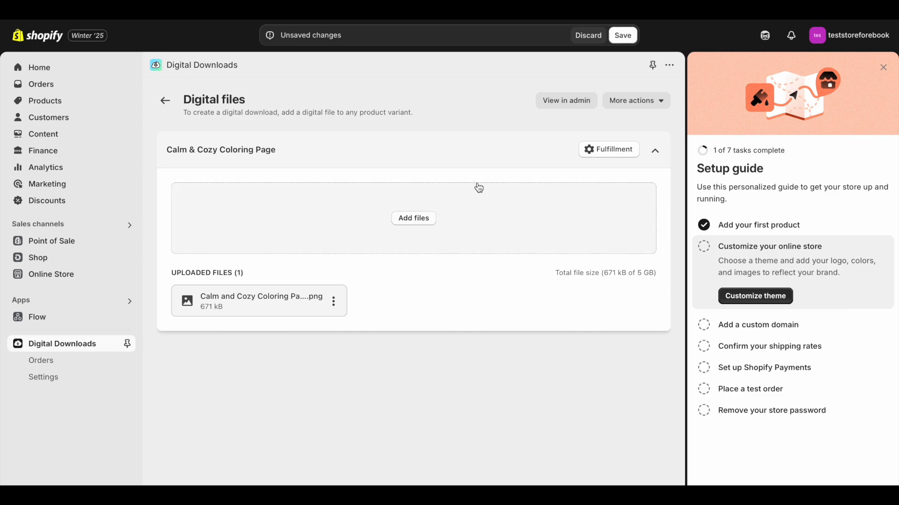
{"action": "left_click", "coordinate": [622, 44]}
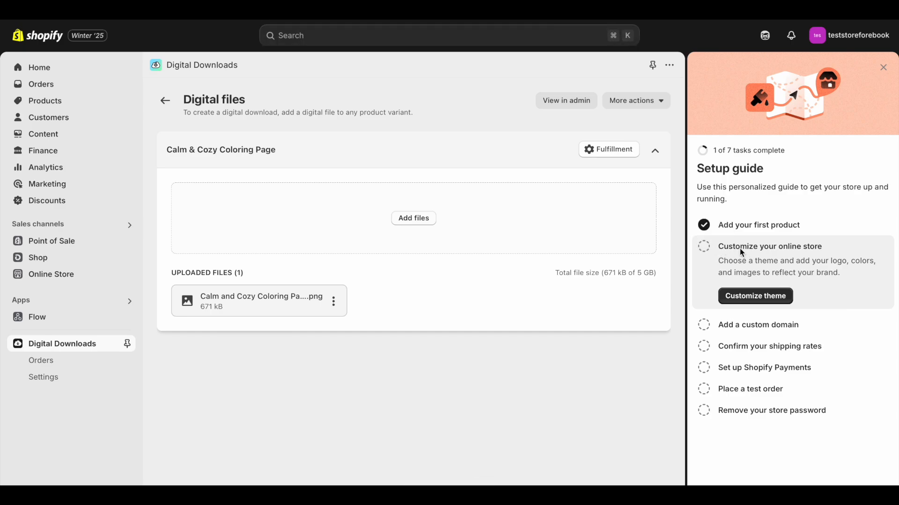
Step: Open the online store's themes from the setup guide and examine the popular free themes and the Dawn theme's details
{"action": "left_click", "coordinate": [743, 297]}
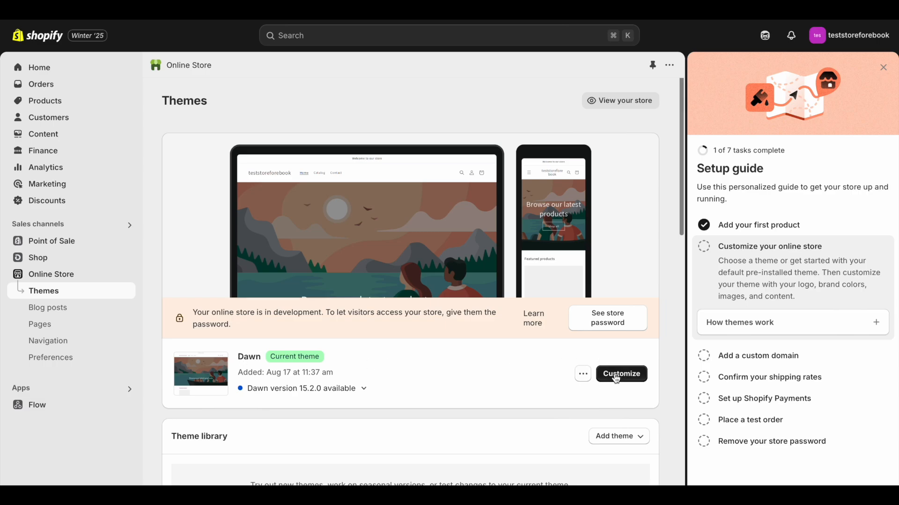
{"action": "left_click", "coordinate": [583, 374]}
{"action": "scroll", "coordinate": [537, 323], "scroll_direction": "down", "scroll_amount": 2}
{"action": "scroll", "coordinate": [536, 323], "scroll_direction": "down", "scroll_amount": 5}
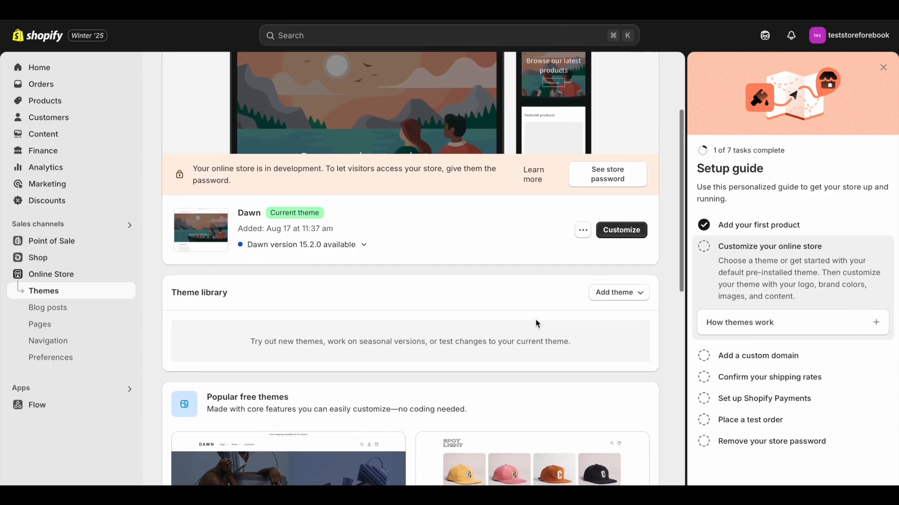
{"action": "scroll", "coordinate": [537, 324], "scroll_direction": "down", "scroll_amount": 1}
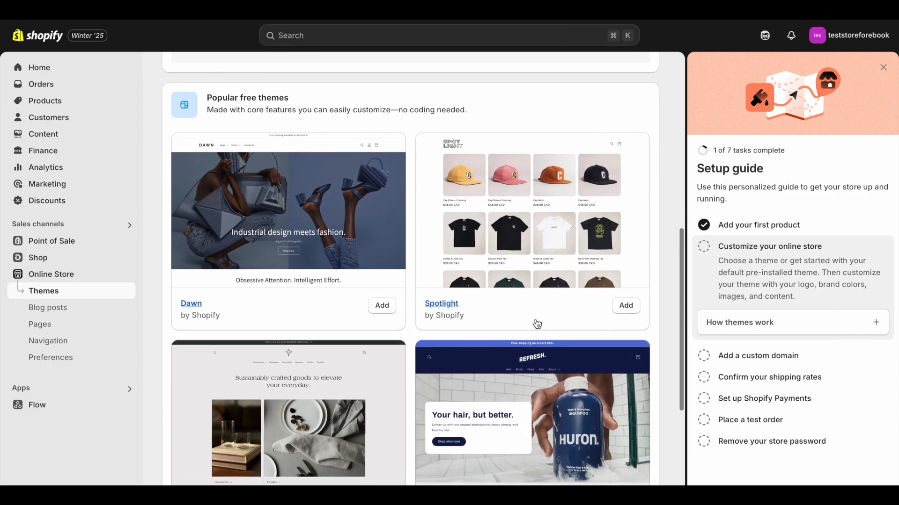
{"action": "scroll", "coordinate": [461, 218], "scroll_direction": "down", "scroll_amount": 3}
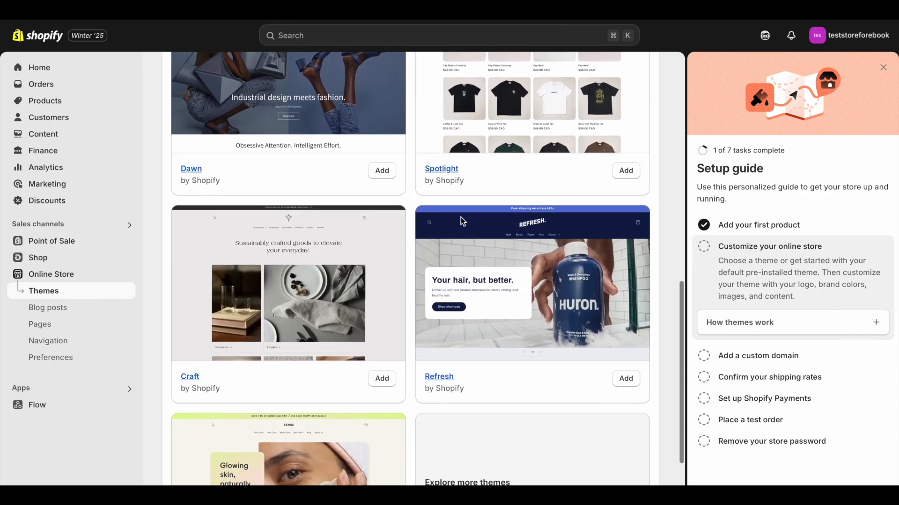
{"action": "left_click", "coordinate": [461, 221]}
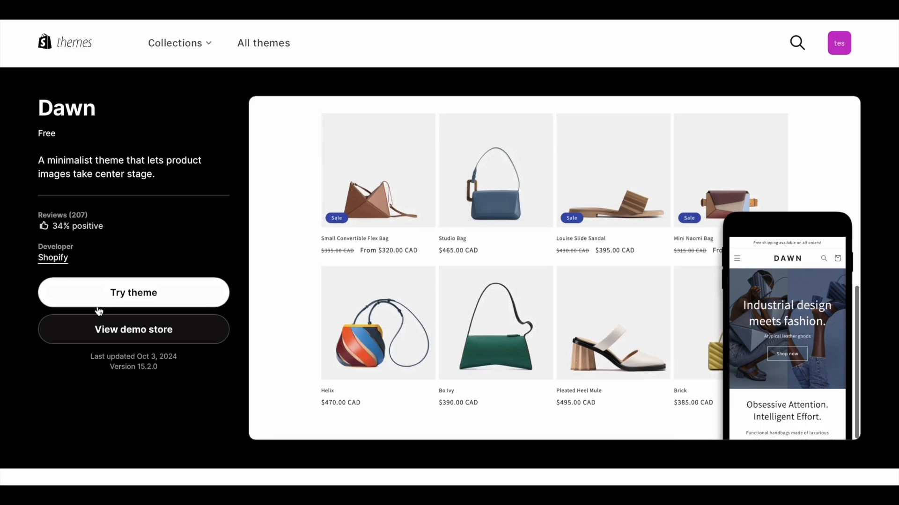
{"action": "scroll", "coordinate": [356, 296], "scroll_direction": "down", "scroll_amount": 2}
{"action": "scroll", "coordinate": [355, 296], "scroll_direction": "down", "scroll_amount": 5}
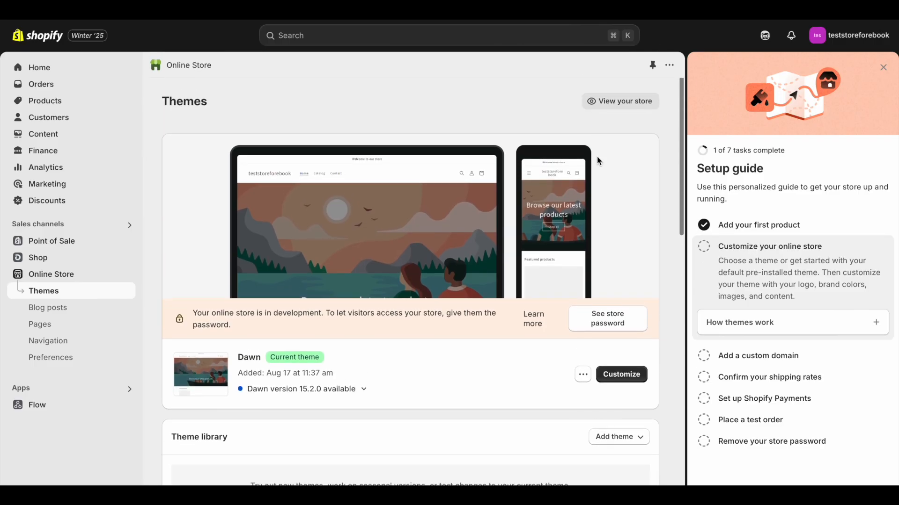
Step: Open the current Dawn theme for customization and look over the home page's image banner
{"action": "left_click", "coordinate": [620, 374]}
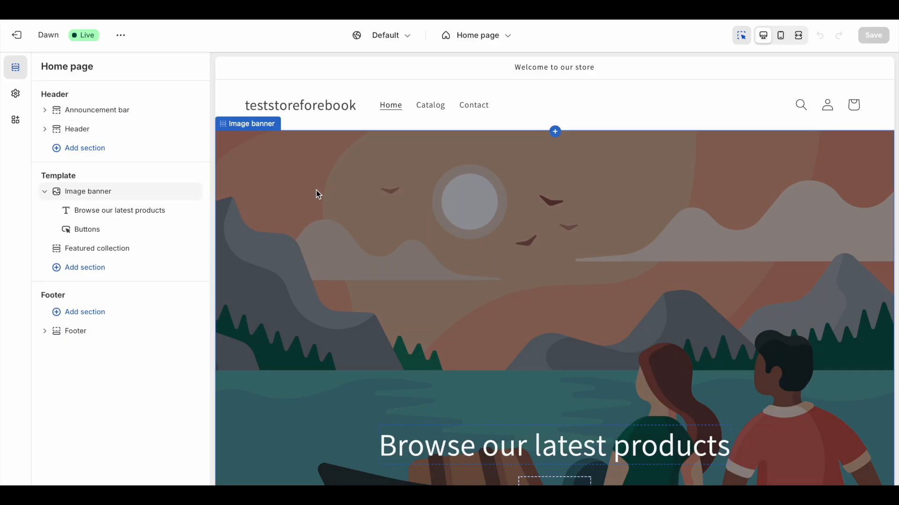
{"action": "scroll", "coordinate": [337, 211], "scroll_direction": "down", "scroll_amount": 2}
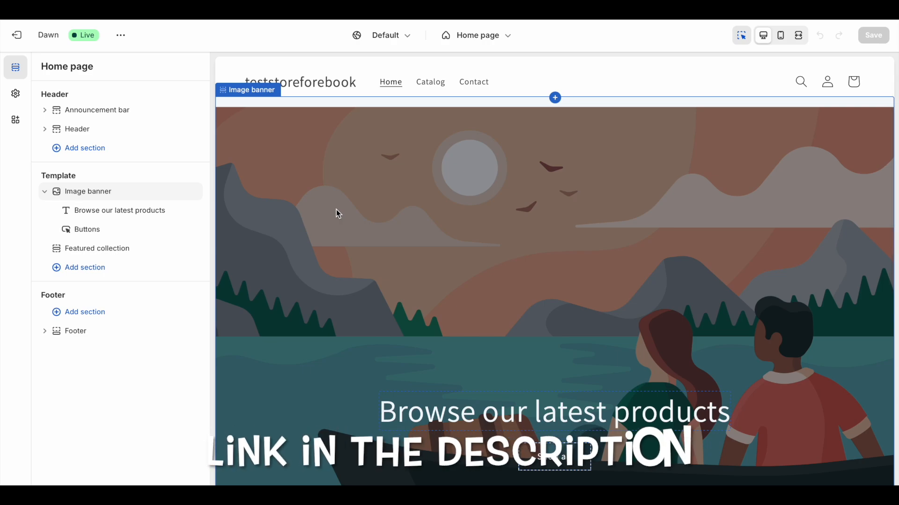
{"action": "scroll", "coordinate": [338, 213], "scroll_direction": "down", "scroll_amount": 1}
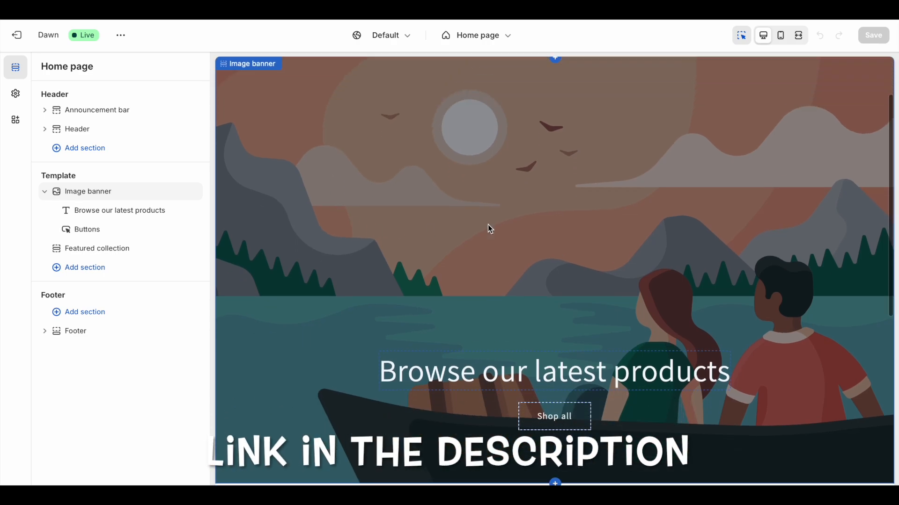
Step: Open the home page's image banner settings and look over its image, height, position and color scheme options
{"action": "left_click", "coordinate": [485, 190]}
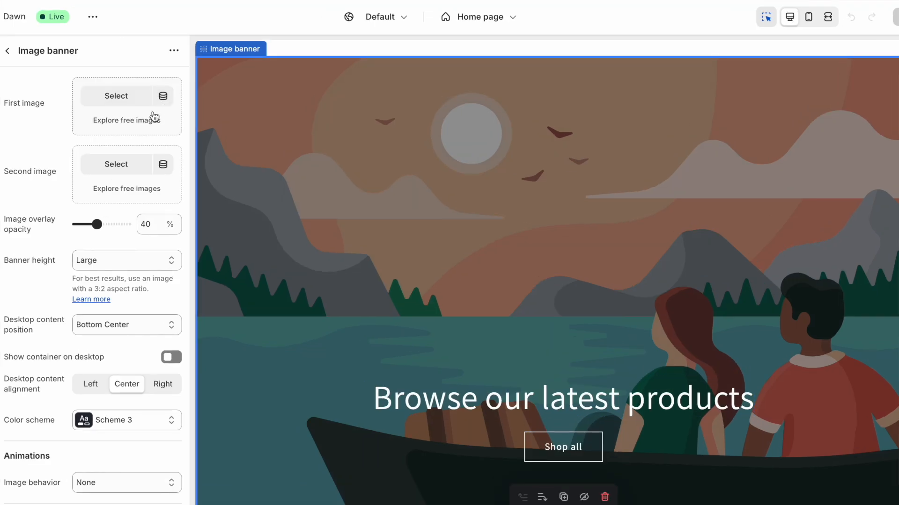
{"action": "left_click", "coordinate": [138, 127]}
{"action": "scroll", "coordinate": [134, 156], "scroll_direction": "down", "scroll_amount": 5}
{"action": "left_click", "coordinate": [137, 294]}
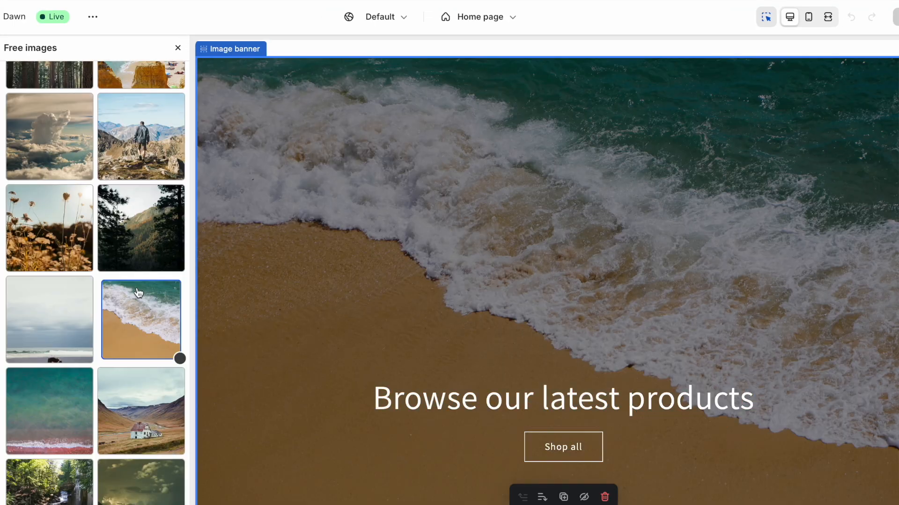
{"action": "scroll", "coordinate": [144, 353], "scroll_direction": "down", "scroll_amount": 2}
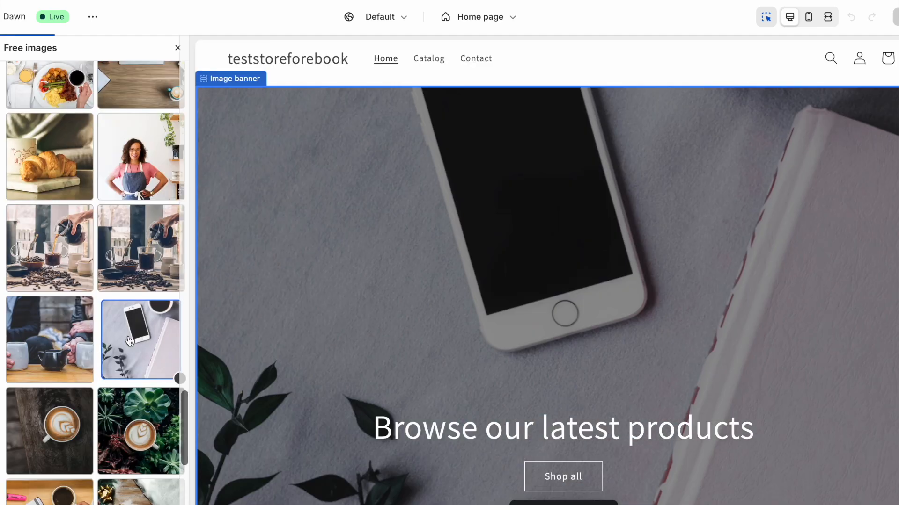
{"action": "scroll", "coordinate": [130, 342], "scroll_direction": "down", "scroll_amount": 5}
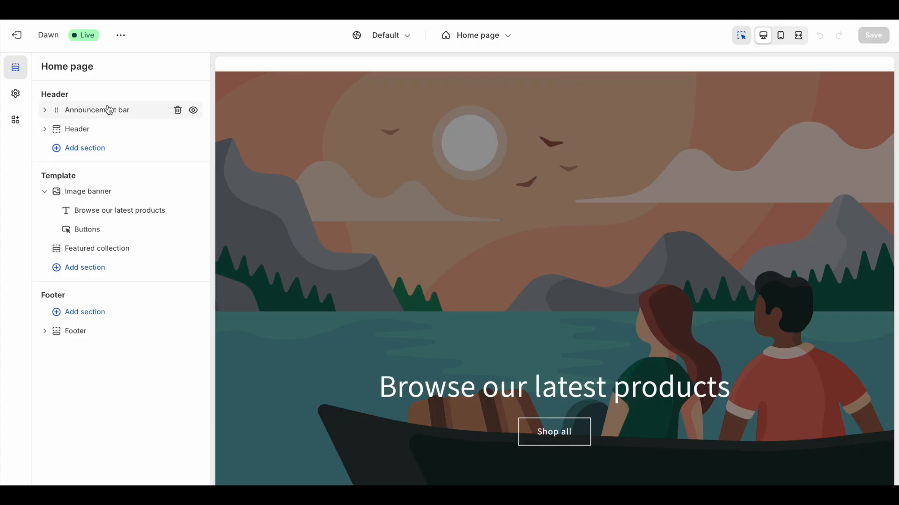
Step: Set the announcement bar's color scheme to Scheme 1 and return to the home page's section list
{"action": "left_click", "coordinate": [111, 110]}
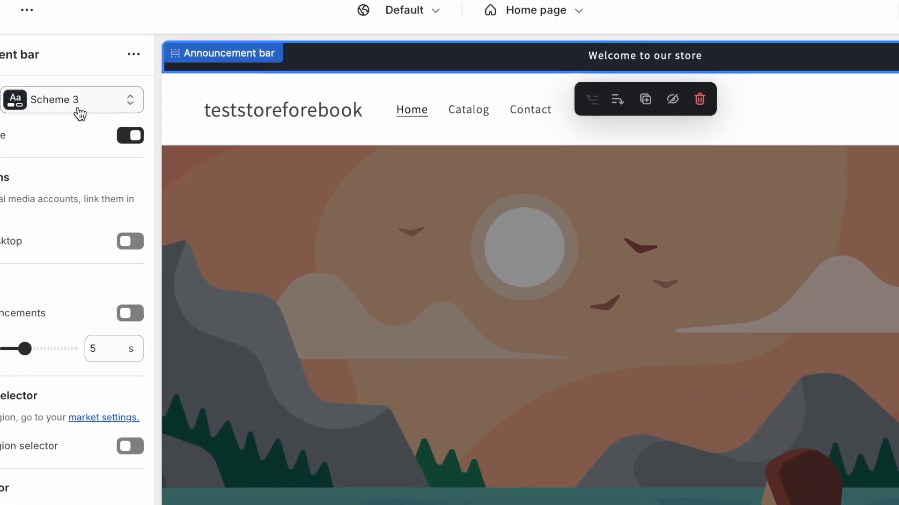
{"action": "left_click", "coordinate": [108, 93]}
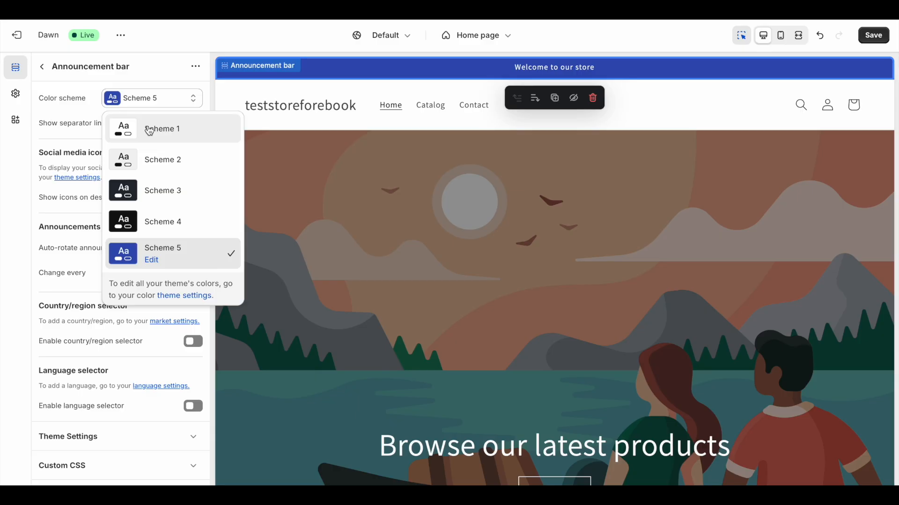
{"action": "left_click", "coordinate": [147, 127]}
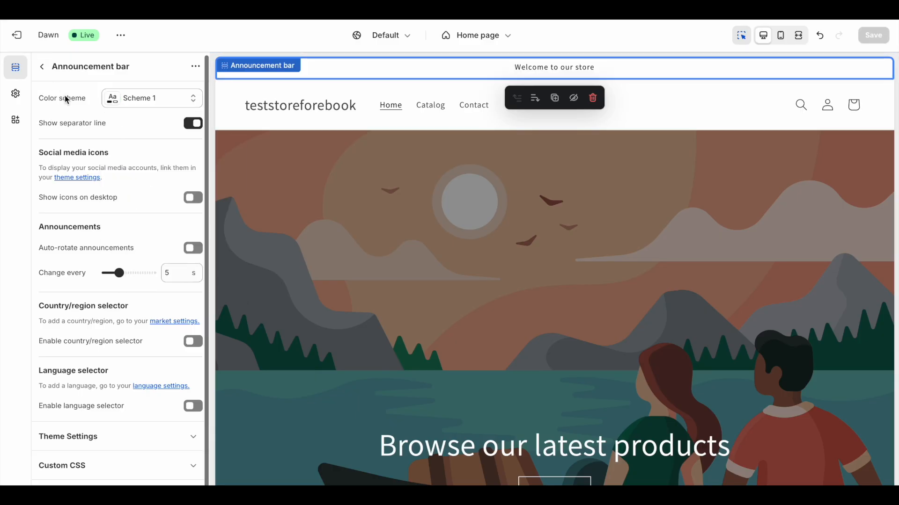
{"action": "left_click", "coordinate": [45, 67]}
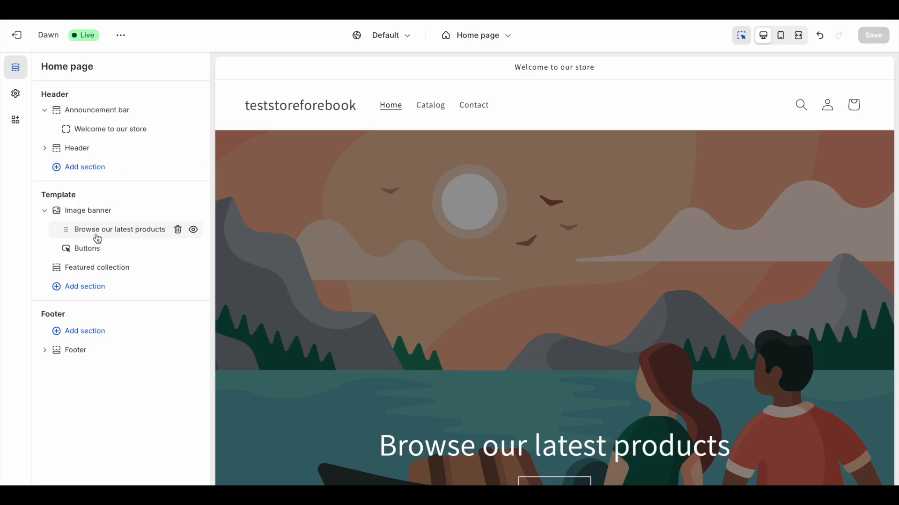
Step: Look through the home page preview from the header and image banner to the featured products and email signup
{"action": "scroll", "coordinate": [322, 302], "scroll_direction": "down", "scroll_amount": 1}
{"action": "scroll", "coordinate": [320, 297], "scroll_direction": "down", "scroll_amount": 10}
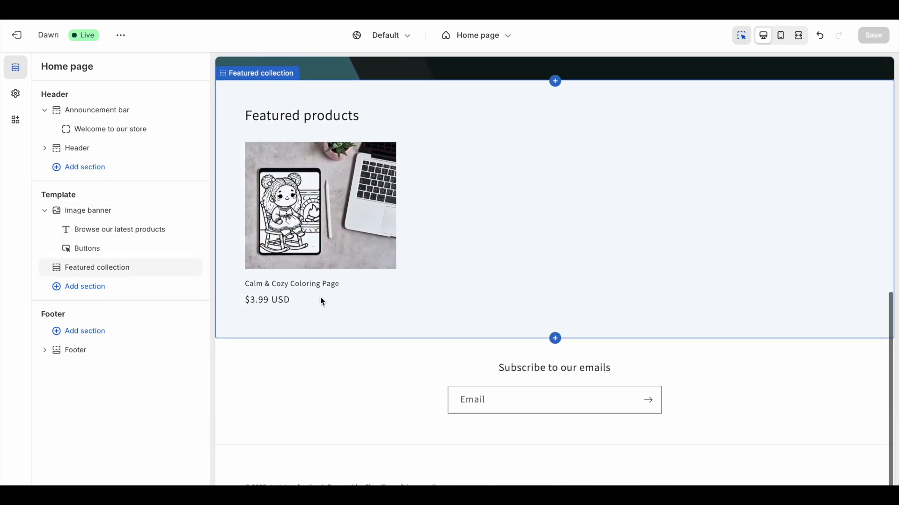
{"action": "scroll", "coordinate": [320, 297], "scroll_direction": "up", "scroll_amount": 5}
{"action": "scroll", "coordinate": [289, 439], "scroll_direction": "up", "scroll_amount": 5}
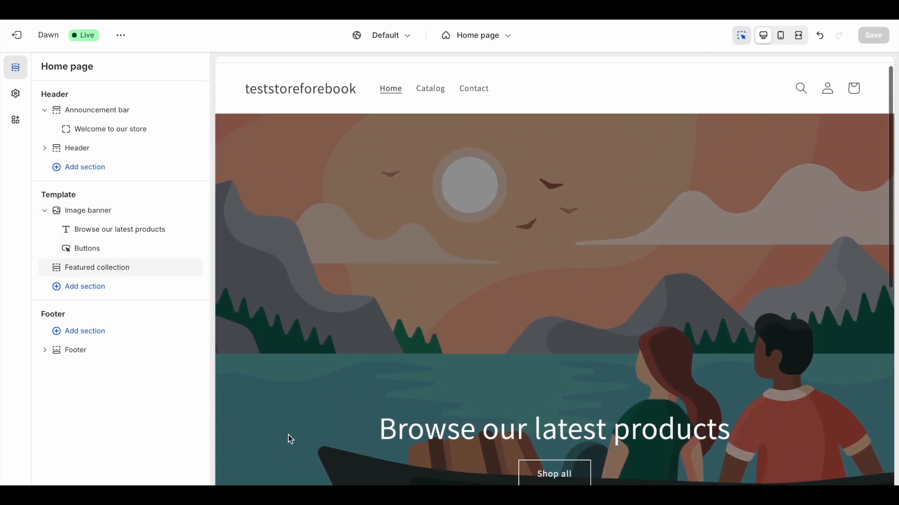
{"action": "scroll", "coordinate": [293, 418], "scroll_direction": "down", "scroll_amount": 3}
{"action": "scroll", "coordinate": [387, 424], "scroll_direction": "down", "scroll_amount": 3}
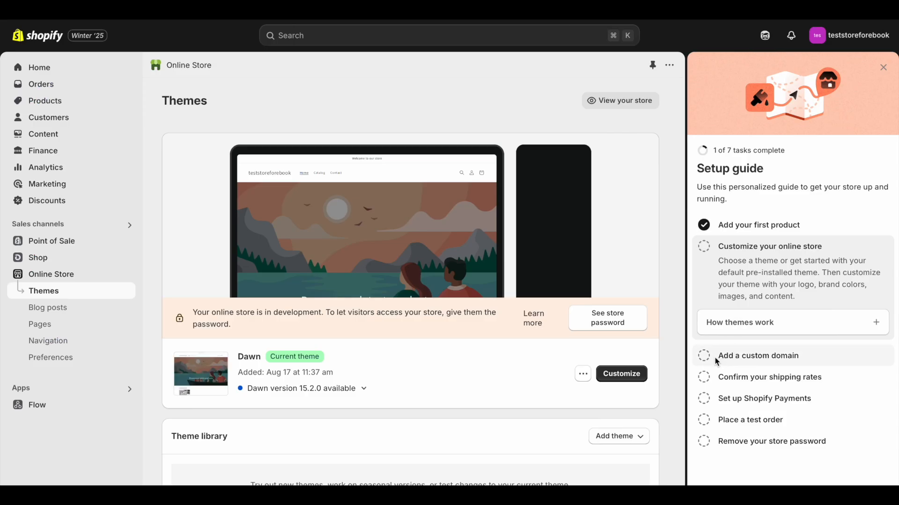
Step: Open the custom domain task in the setup guide, then switch to Namecheap and look over its home page
{"action": "left_click", "coordinate": [706, 358]}
{"action": "left_click", "coordinate": [744, 342]}
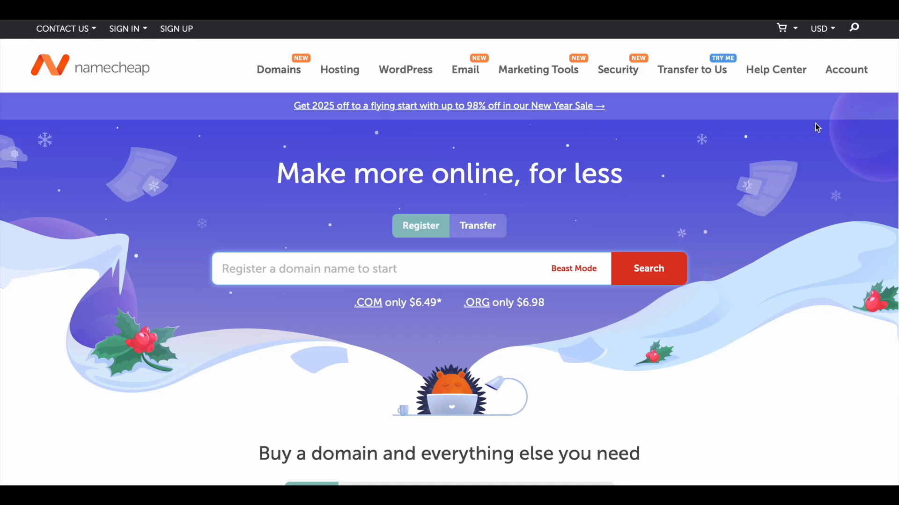
{"action": "scroll", "coordinate": [817, 127], "scroll_direction": "down", "scroll_amount": 1}
{"action": "scroll", "coordinate": [817, 128], "scroll_direction": "up", "scroll_amount": 1}
{"action": "scroll", "coordinate": [431, 303], "scroll_direction": "down", "scroll_amount": 1}
{"action": "scroll", "coordinate": [432, 307], "scroll_direction": "up", "scroll_amount": 1}
Step: Search Namecheap for the domain name "cutesy coloring book" and check the availability and price of the .com version
{"action": "type", "text": "cutesy coloringboo"}
{"action": "key", "text": "BackSpace"}
{"action": "key", "text": "BackSpace"}
{"action": "key", "text": "BackSpace"}
{"action": "type", "text": "book"}
{"action": "left_click", "coordinate": [649, 280]}
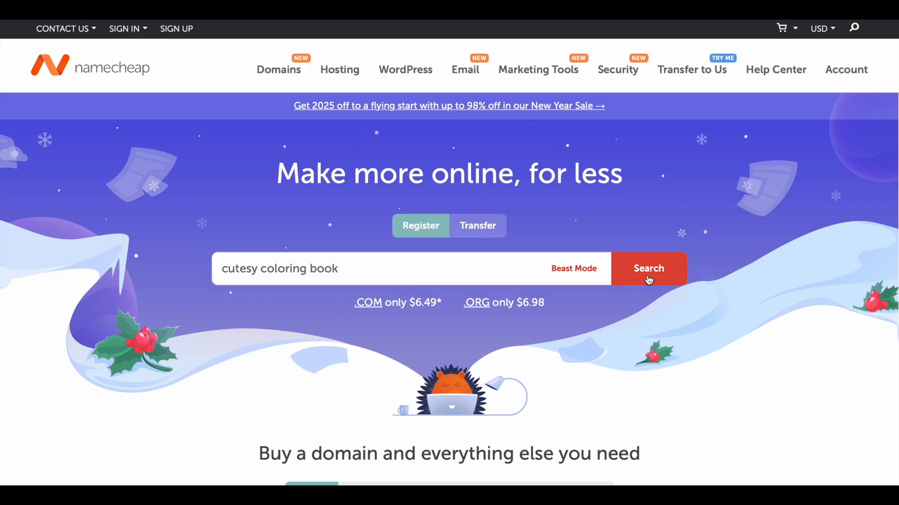
{"action": "left_click_drag", "start_coordinate": [182, 185], "coordinate": [326, 189]}
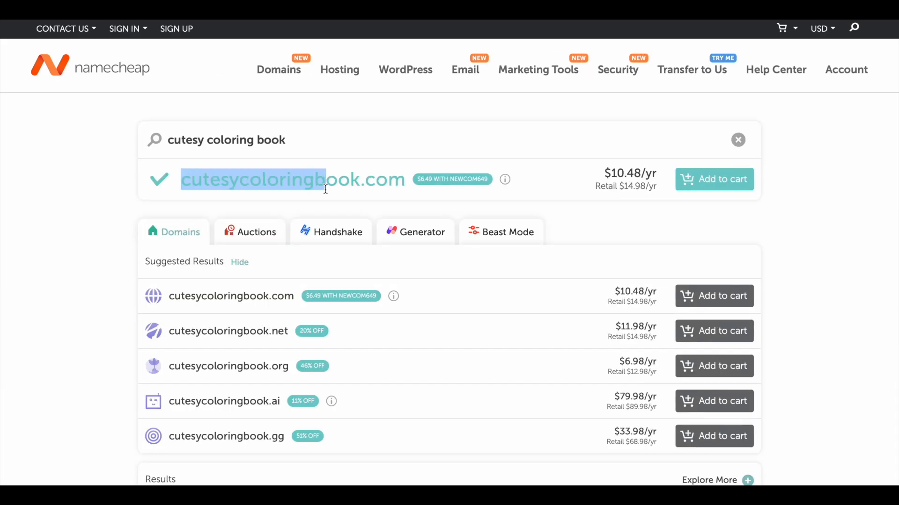
{"action": "left_click", "coordinate": [563, 183]}
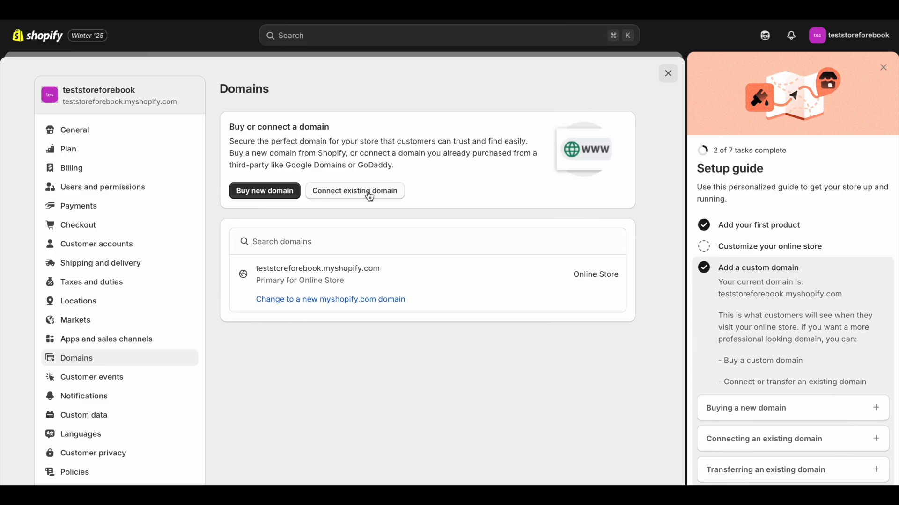
Step: Open the Shopify Payments account setup from the setup guide and review the payment settings, from PayPal to gift card expiration
{"action": "scroll", "coordinate": [781, 337], "scroll_direction": "down", "scroll_amount": 2}
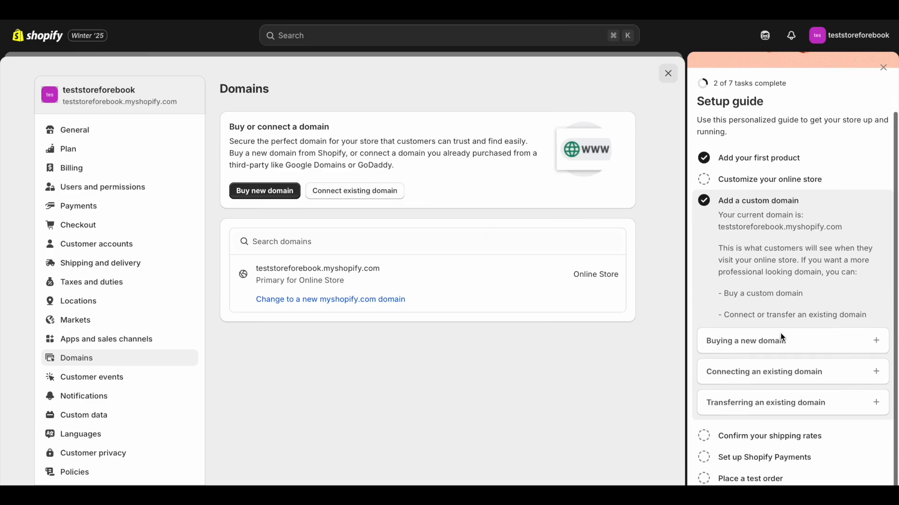
{"action": "left_click", "coordinate": [761, 457]}
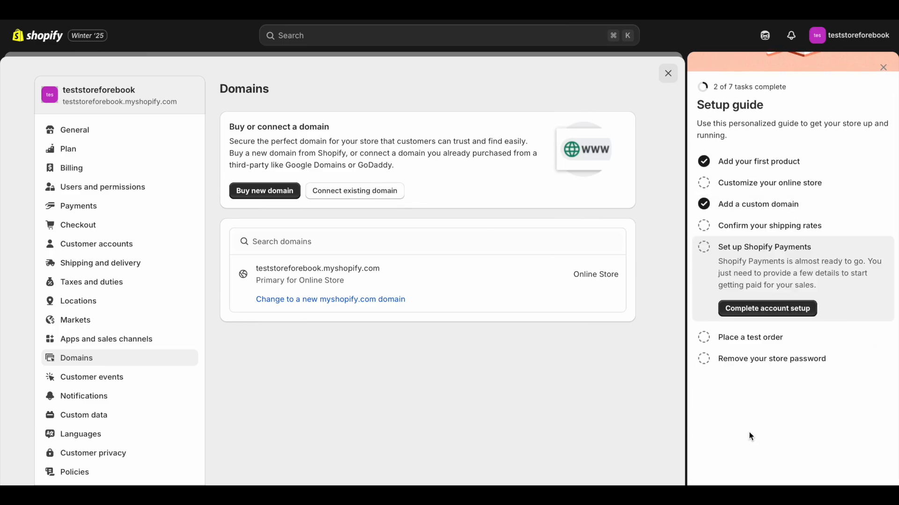
{"action": "left_click", "coordinate": [767, 309]}
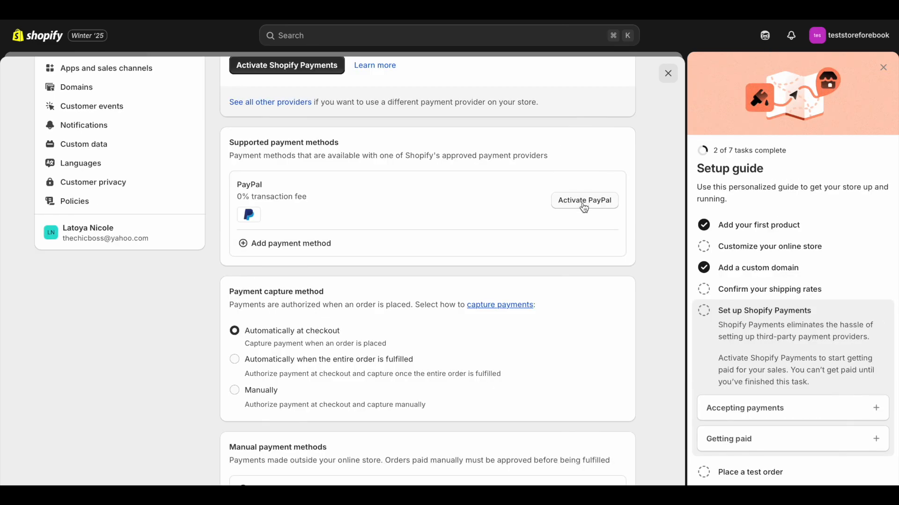
{"action": "scroll", "coordinate": [584, 208], "scroll_direction": "down", "scroll_amount": 4}
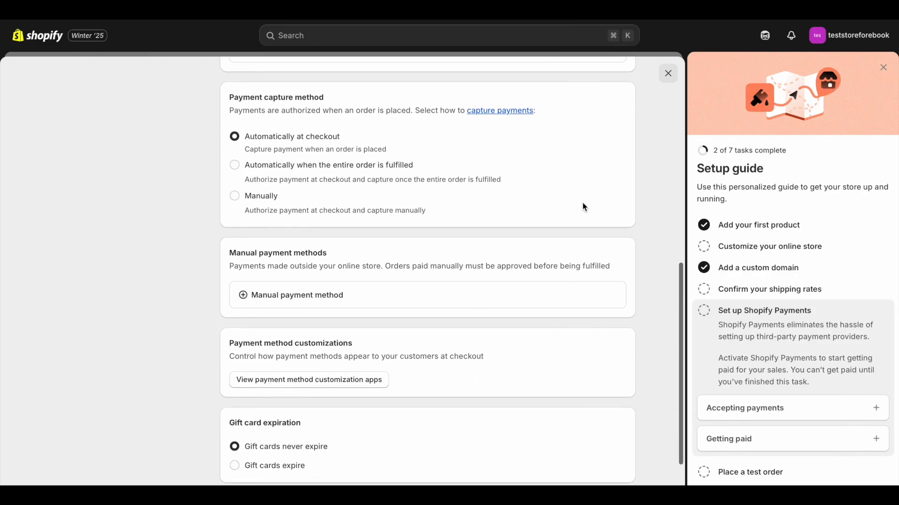
{"action": "scroll", "coordinate": [584, 207], "scroll_direction": "down", "scroll_amount": 3}
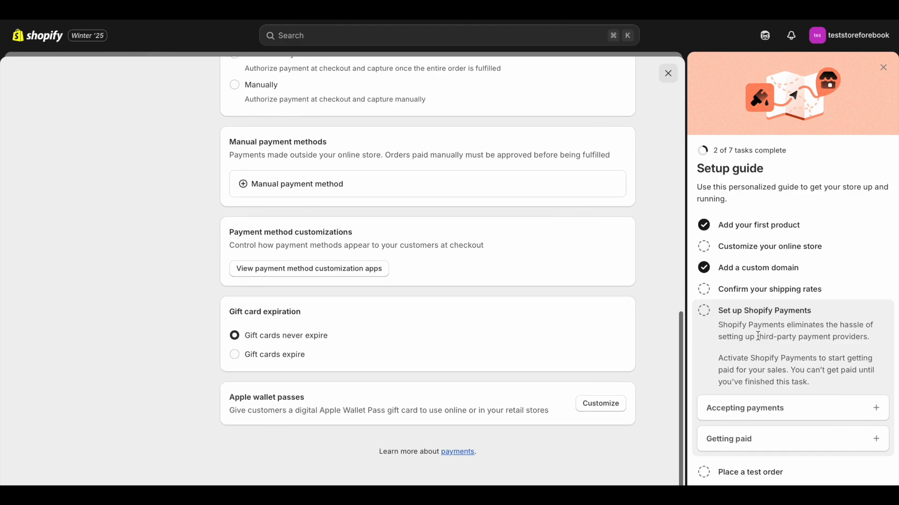
Step: Review the setup guide's test order and store password removal tasks, and look over the featured products on the storefront
{"action": "left_click", "coordinate": [755, 473]}
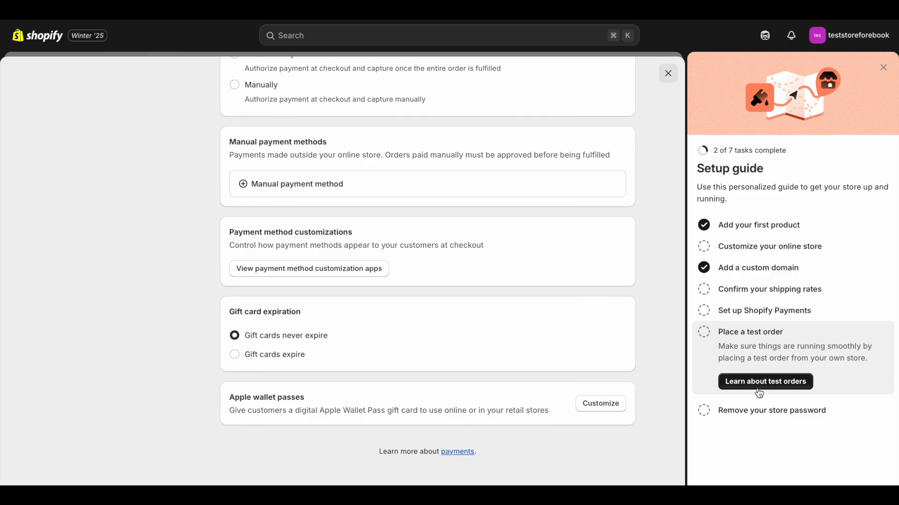
{"action": "left_click", "coordinate": [754, 416]}
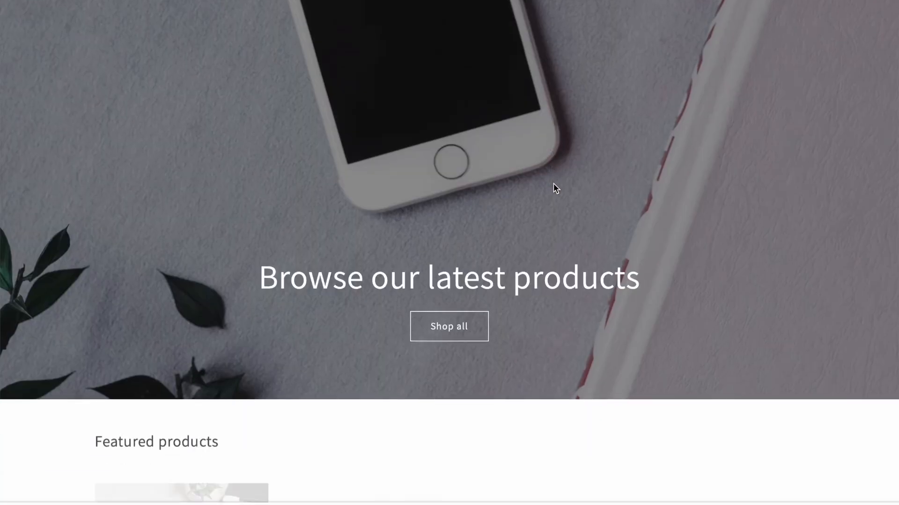
{"action": "scroll", "coordinate": [555, 178], "scroll_direction": "down", "scroll_amount": 5}
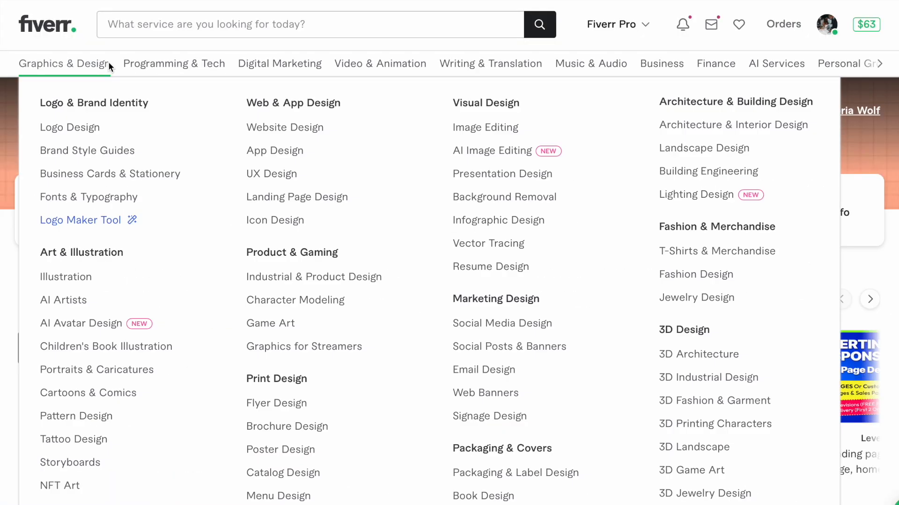
Step: Switch to Fiverr, open the Build a Complete Website services under Programming & Tech, and browse the freelancer listings
{"action": "mouse_move", "coordinate": [136, 61]}
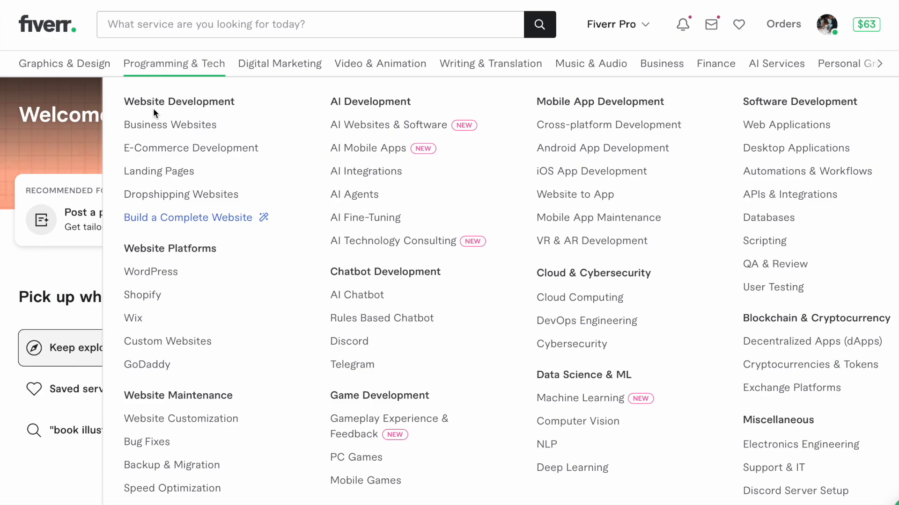
{"action": "left_click", "coordinate": [158, 213]}
{"action": "scroll", "coordinate": [157, 212], "scroll_direction": "down", "scroll_amount": 1}
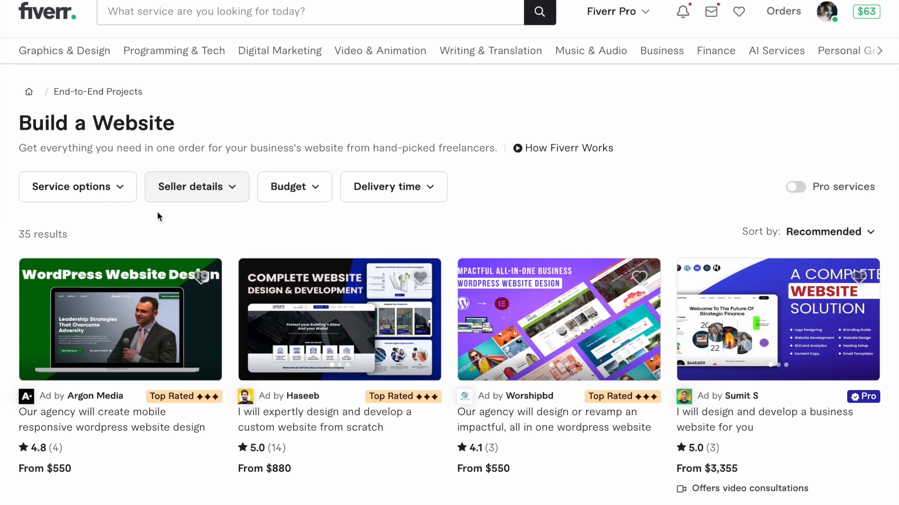
{"action": "scroll", "coordinate": [157, 212], "scroll_direction": "down", "scroll_amount": 3}
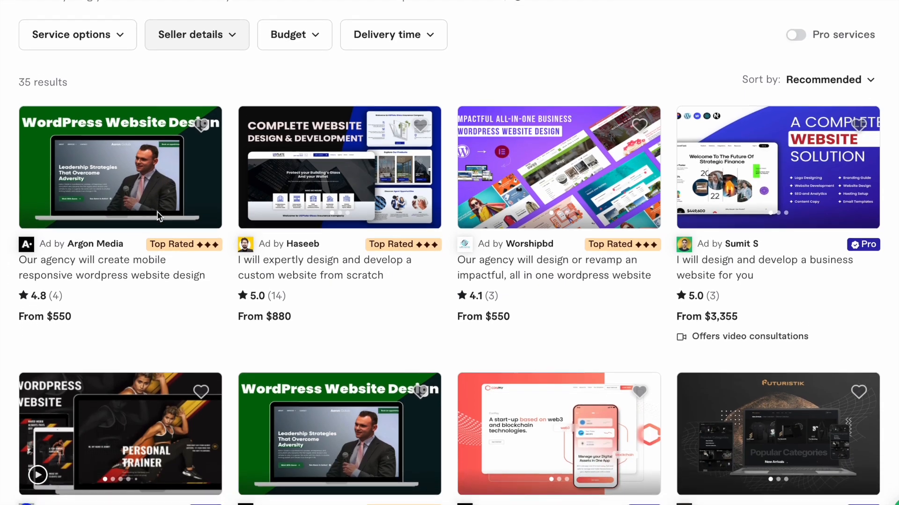
{"action": "scroll", "coordinate": [159, 215], "scroll_direction": "down", "scroll_amount": 4}
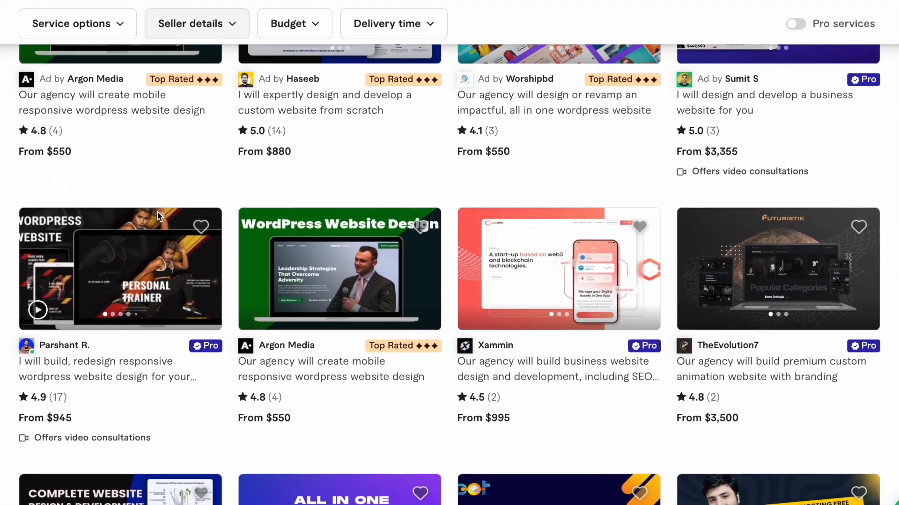
{"action": "scroll", "coordinate": [157, 214], "scroll_direction": "down", "scroll_amount": 1}
{"action": "scroll", "coordinate": [182, 109], "scroll_direction": "down", "scroll_amount": 5}
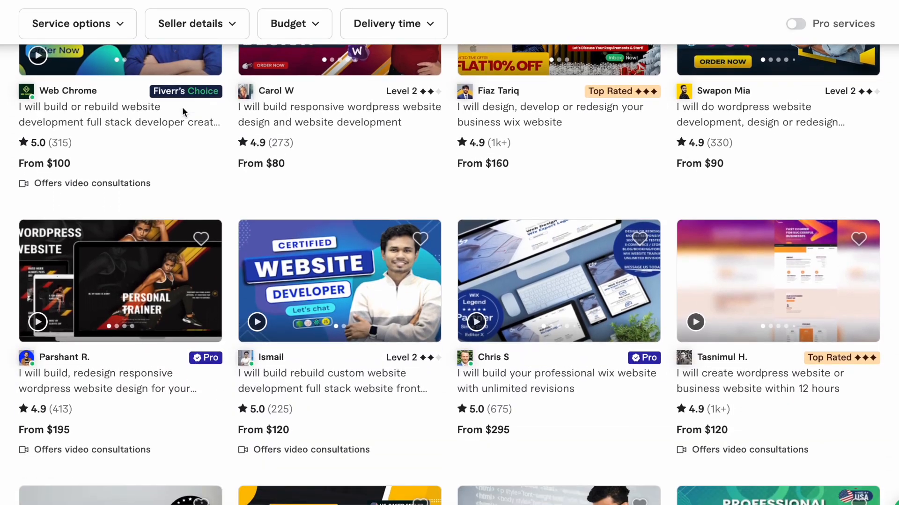